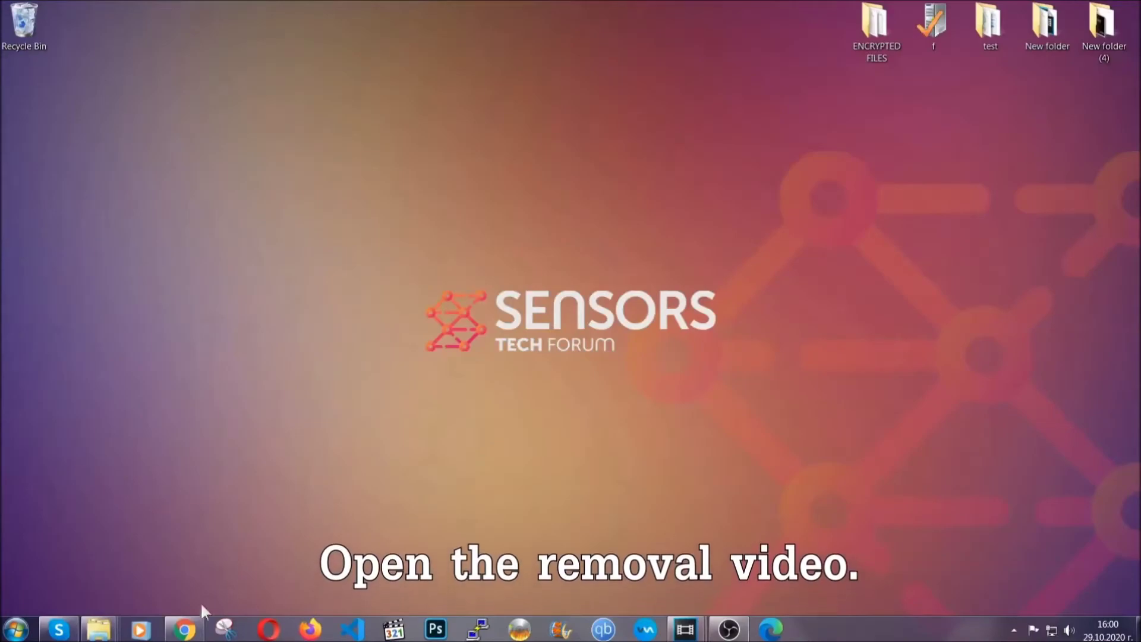
# - Open the full removal guide from the adware video's description to download SpyHunter-Installer.exe
pyautogui.click(184, 629)
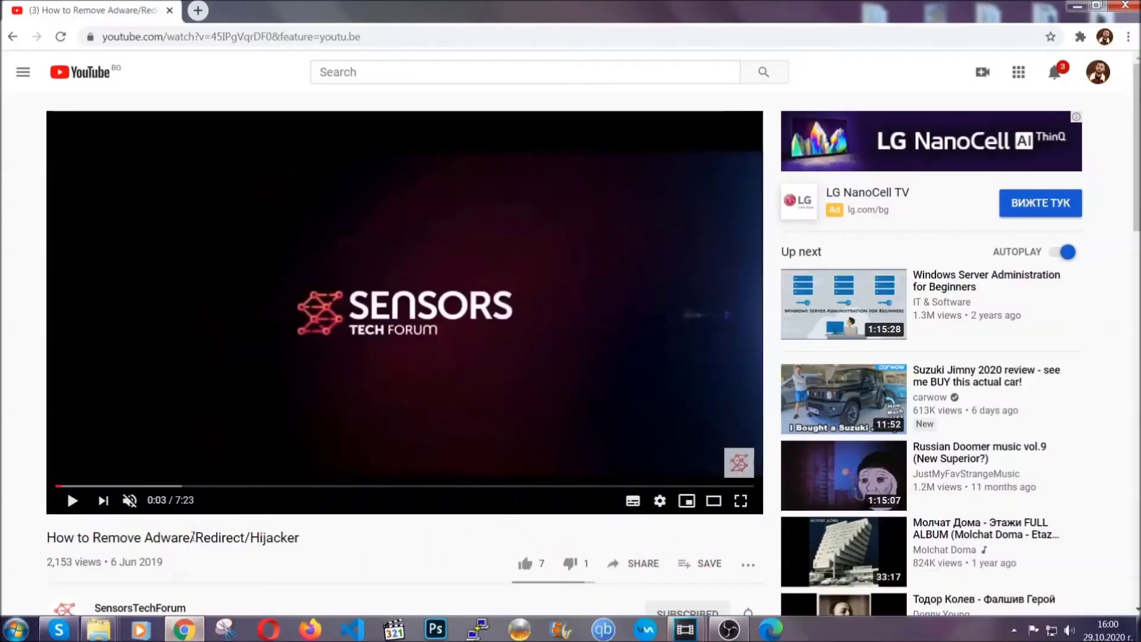
pyautogui.scroll(-5, 226, 419)
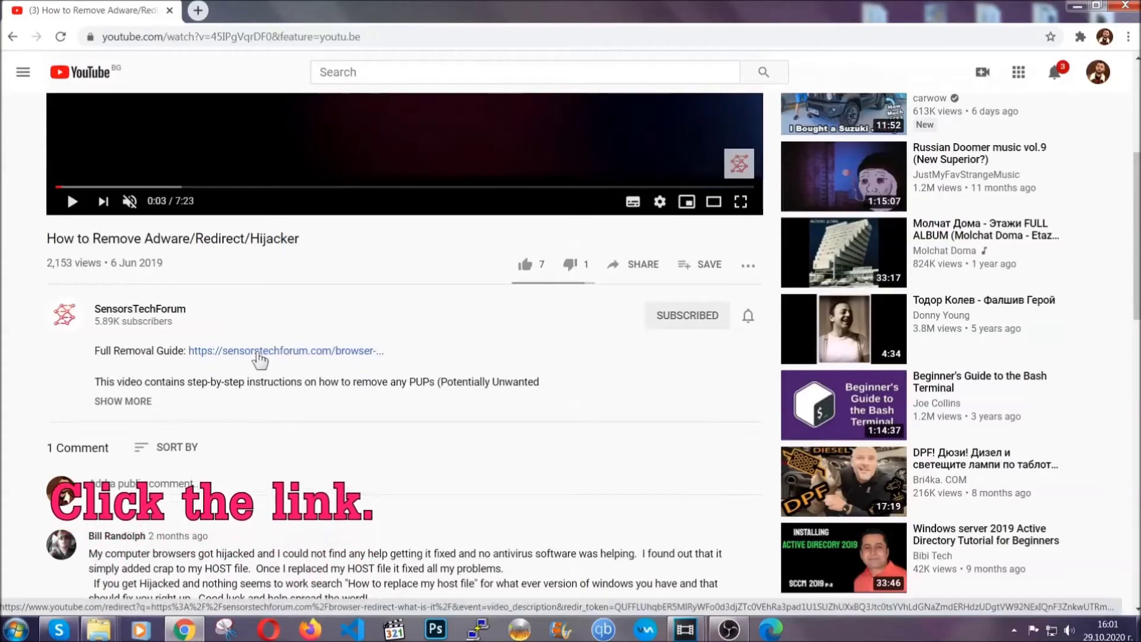
pyautogui.click(257, 352)
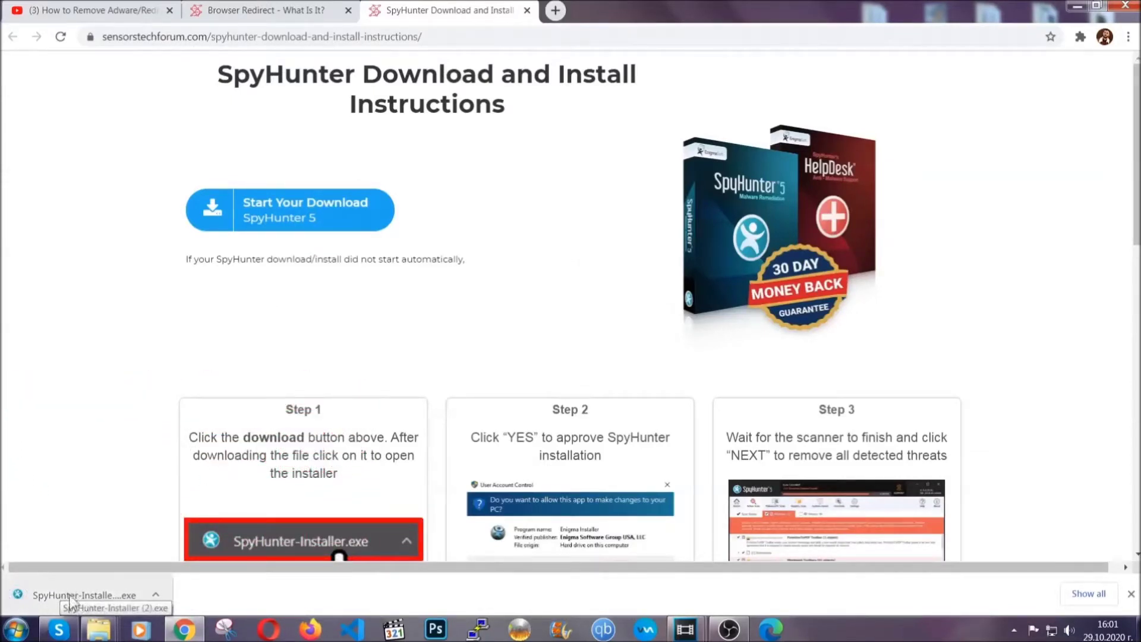
# - Run SpyHunter-Installer.exe, choose English, accept the EULA and Privacy Policy, and complete installation
pyautogui.click(70, 598)
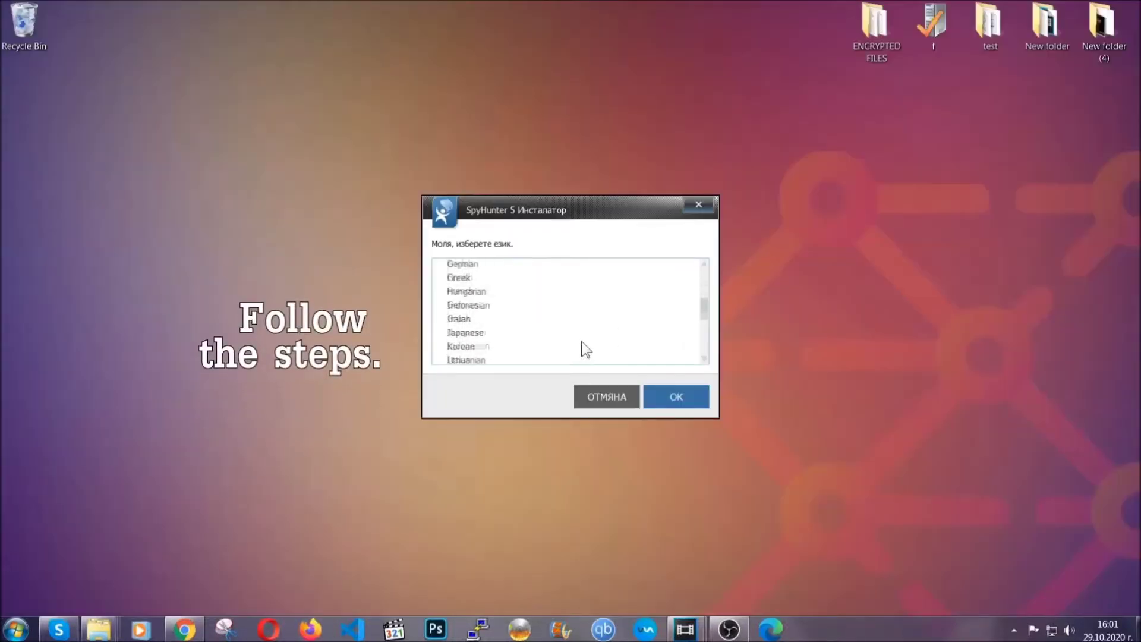
pyautogui.scroll(-2, 537, 340)
pyautogui.scroll(5, 583, 356)
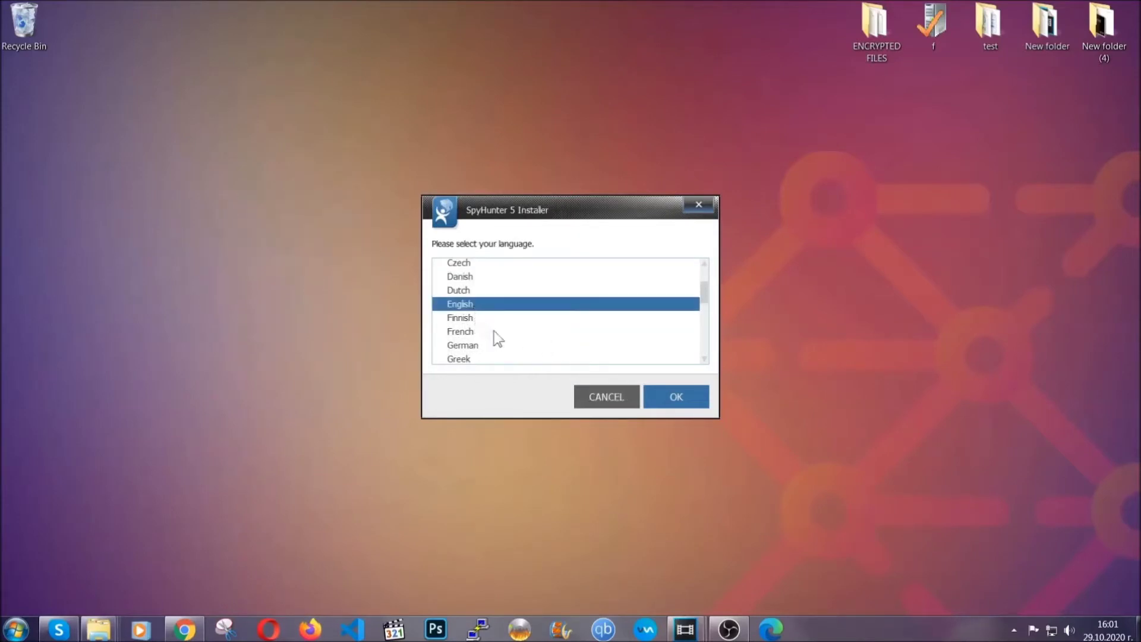
pyautogui.click(666, 399)
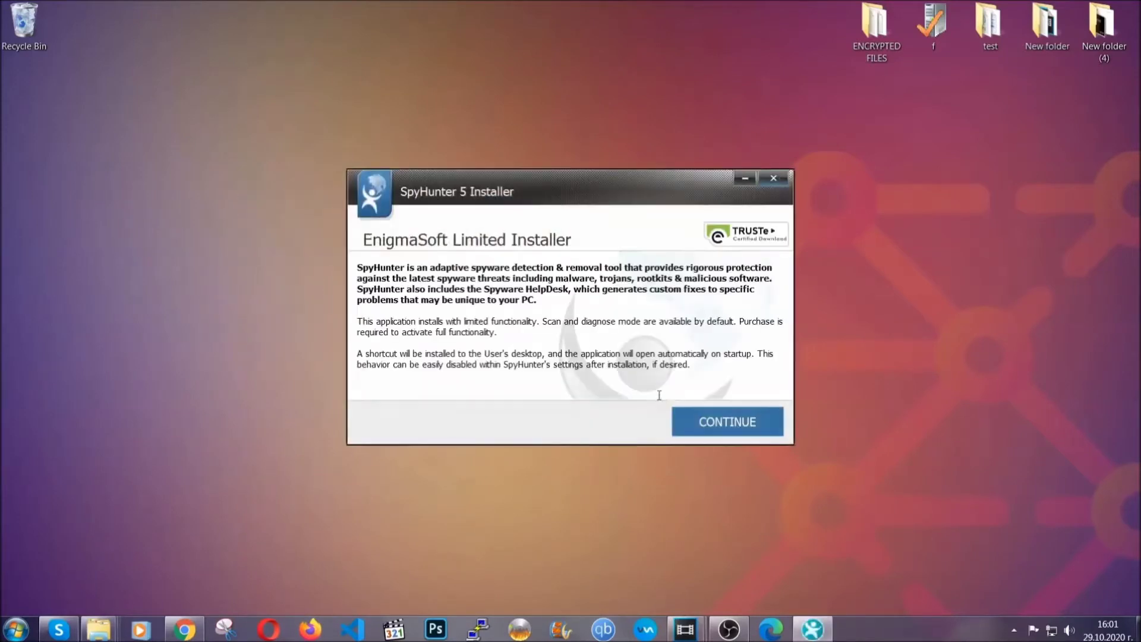
pyautogui.click(682, 416)
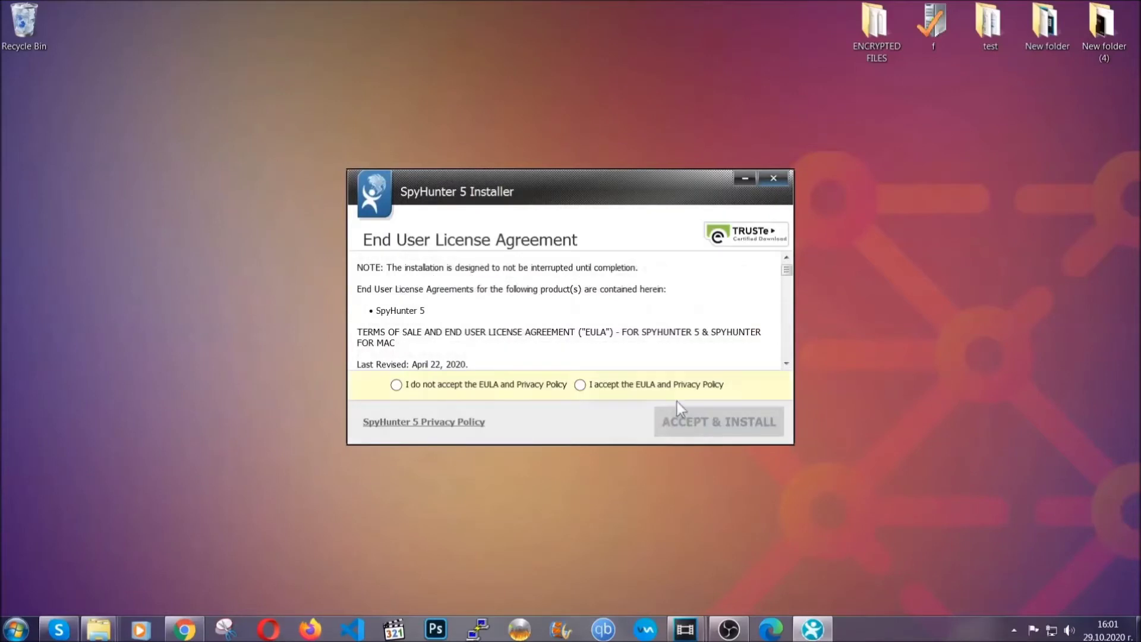
pyautogui.click(670, 385)
pyautogui.click(690, 421)
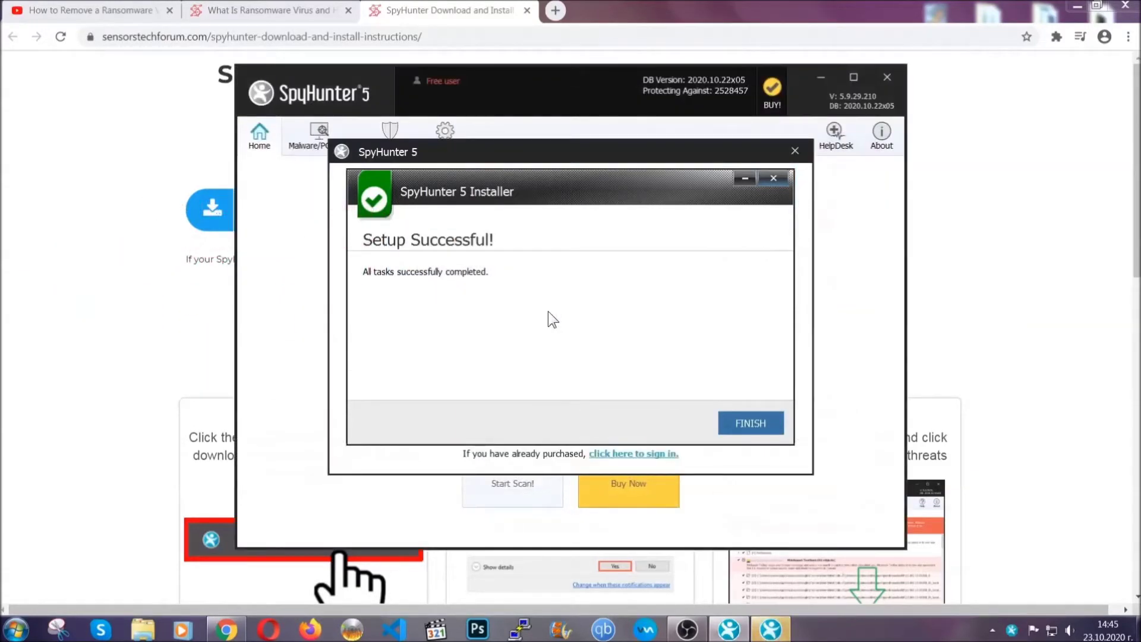
pyautogui.click(732, 424)
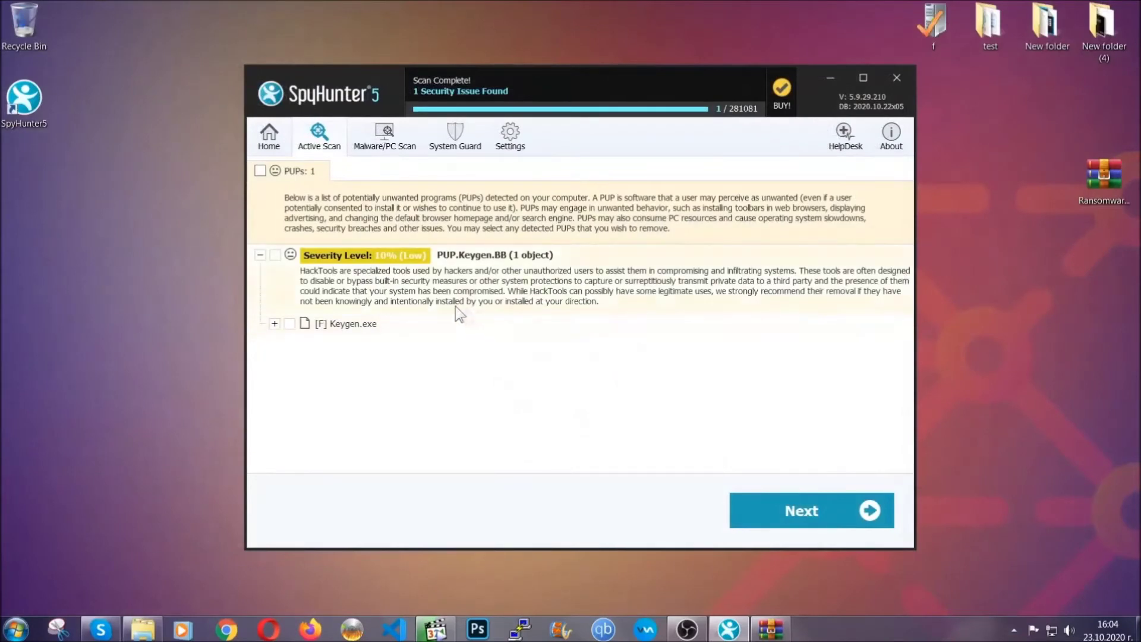
# - Select all detected PUPs, including PUP.Keygen.BB, for removal
pyautogui.click(260, 171)
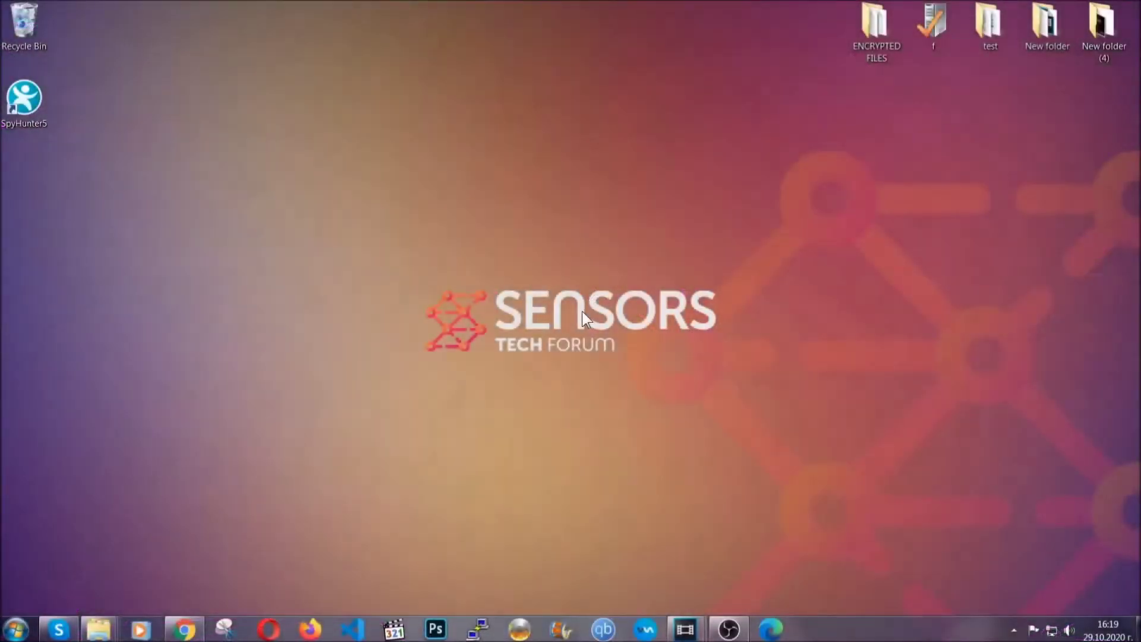
# - Run APPWIZ.CPL from the Run prompt to list installed programs
pyautogui.press('super+r')
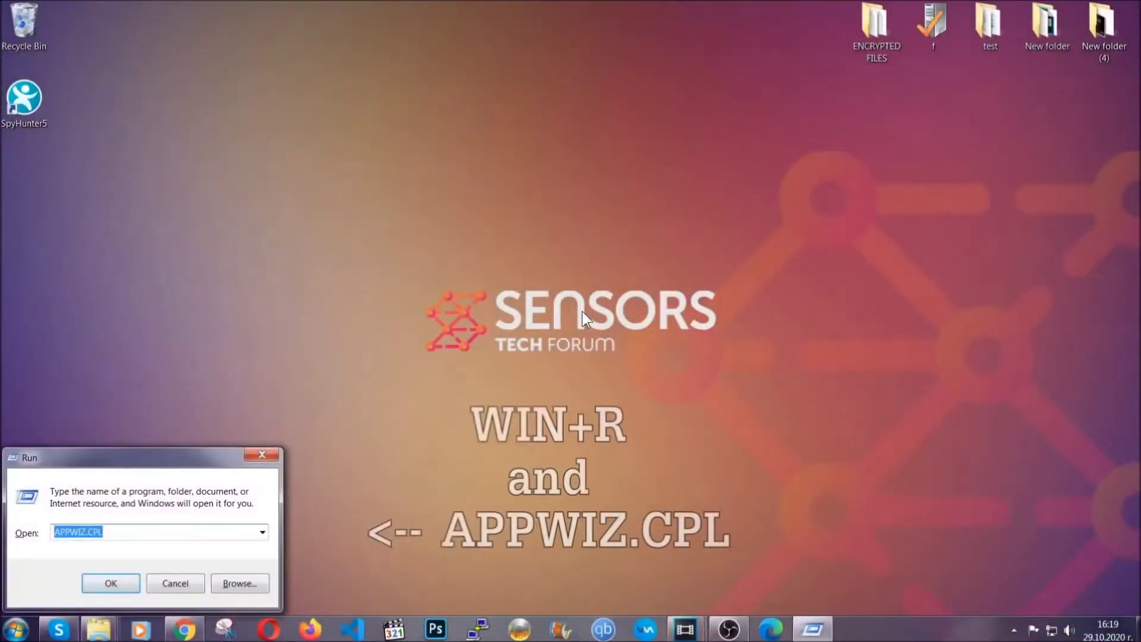
pyautogui.click(117, 533)
pyautogui.moveTo(117, 534); pyautogui.dragTo(20, 536)
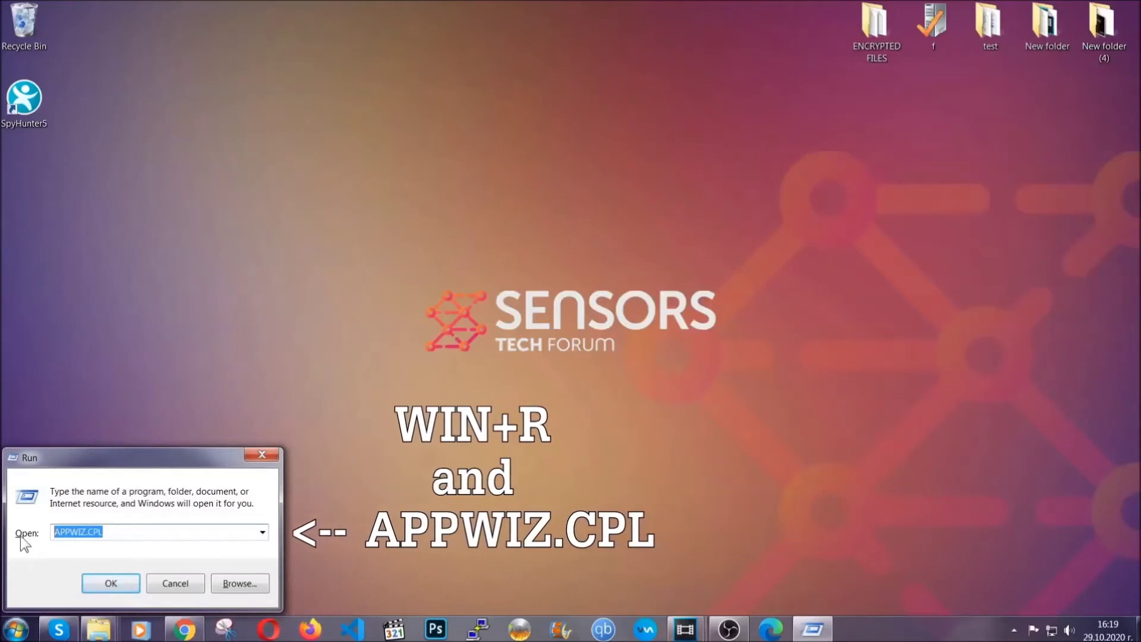
pyautogui.click(110, 580)
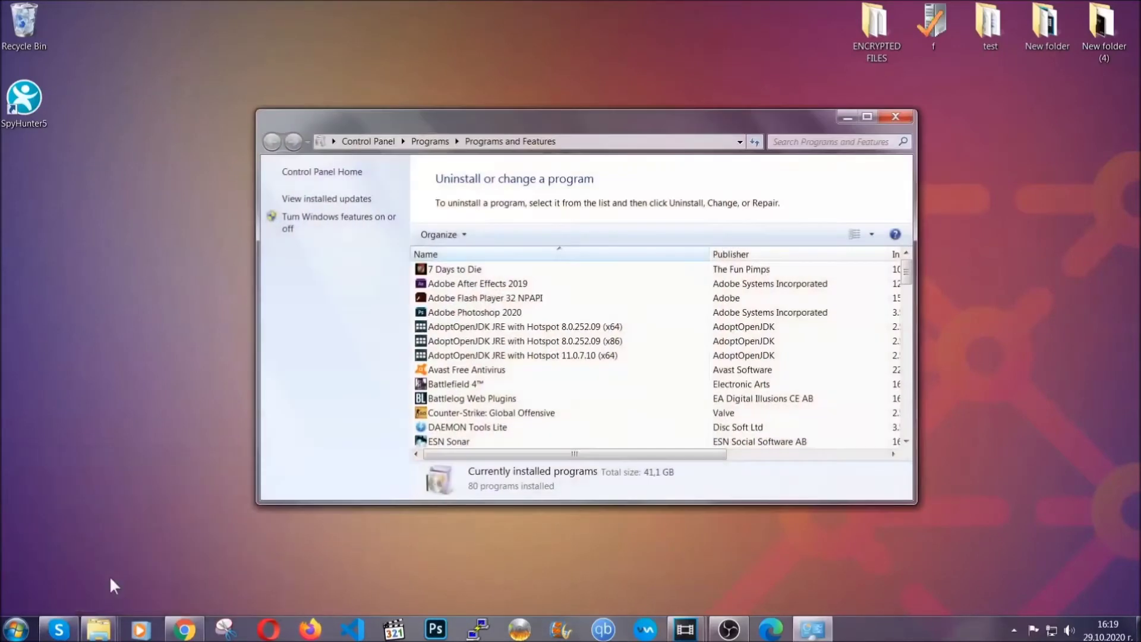
pyautogui.scroll(-20, 605, 324)
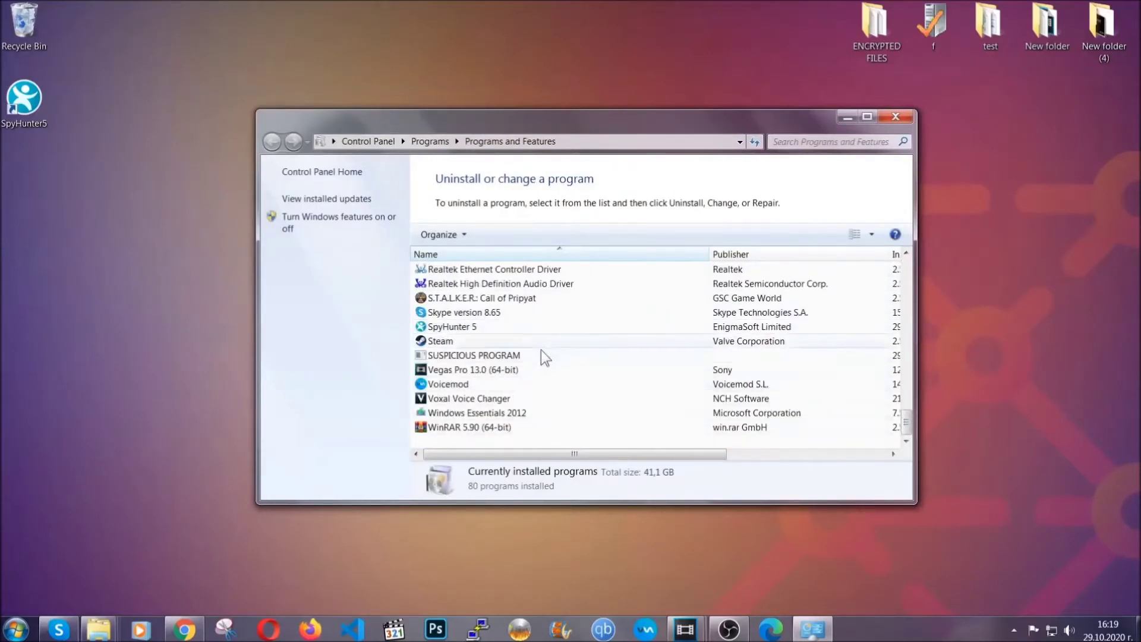
# - Uninstall SUSPICIOUS PROGRAM and confirm its successful removal
pyautogui.click(481, 358)
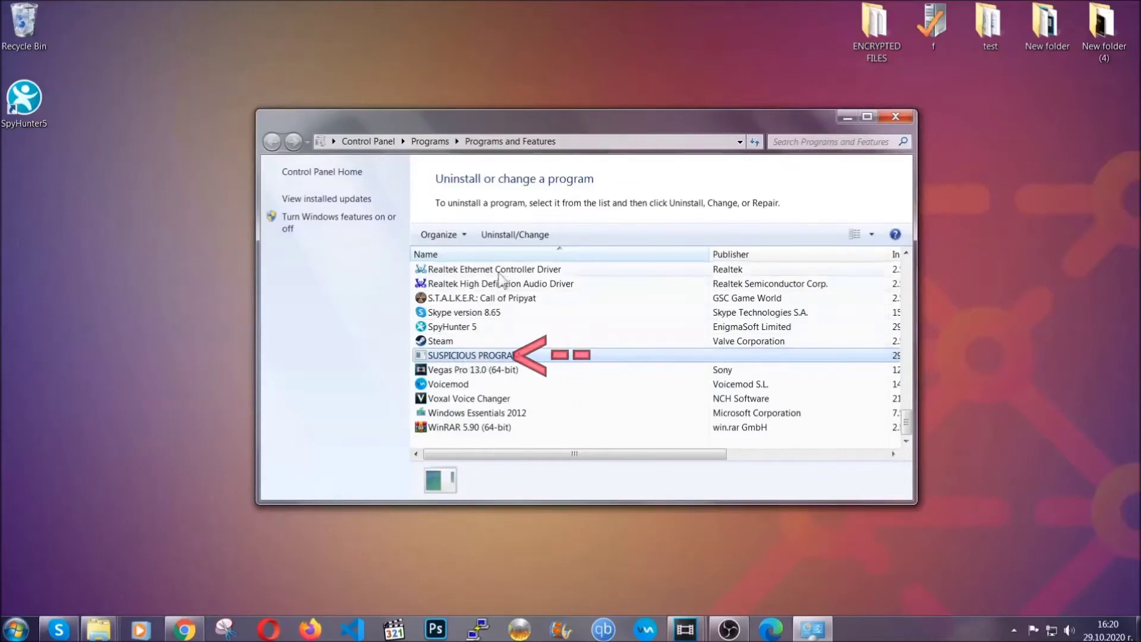
pyautogui.click(508, 235)
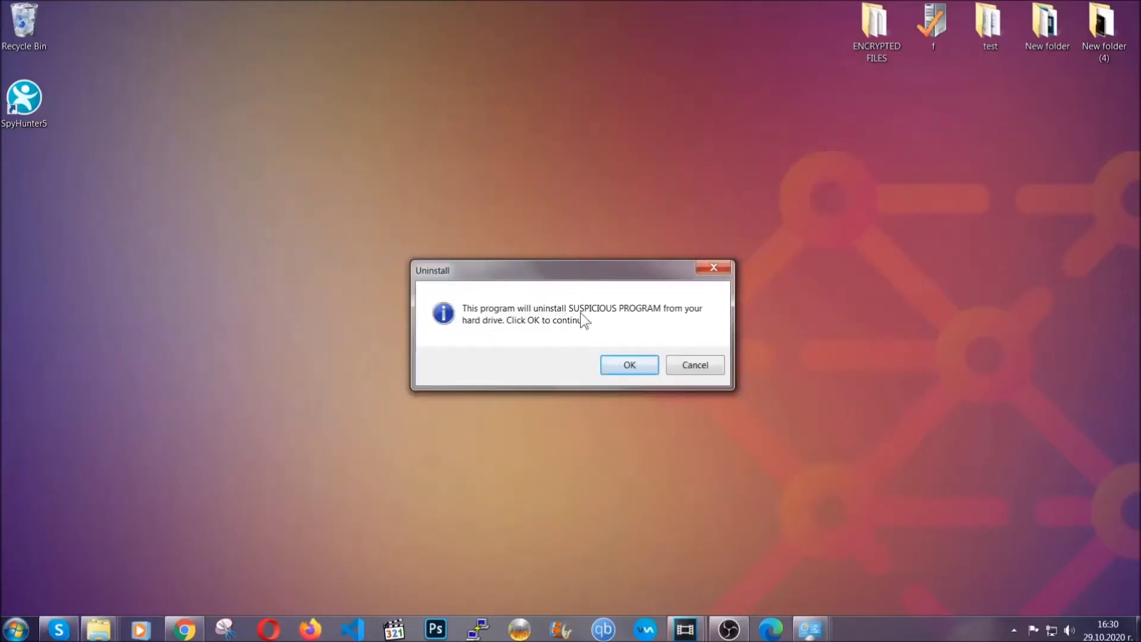
pyautogui.click(623, 367)
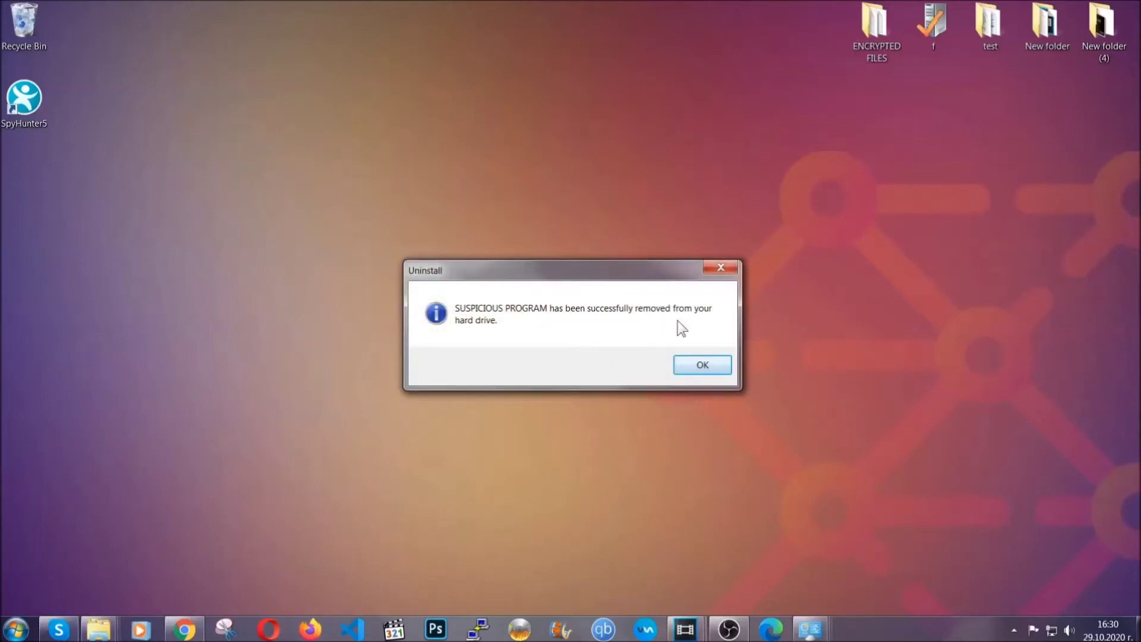
pyautogui.click(689, 367)
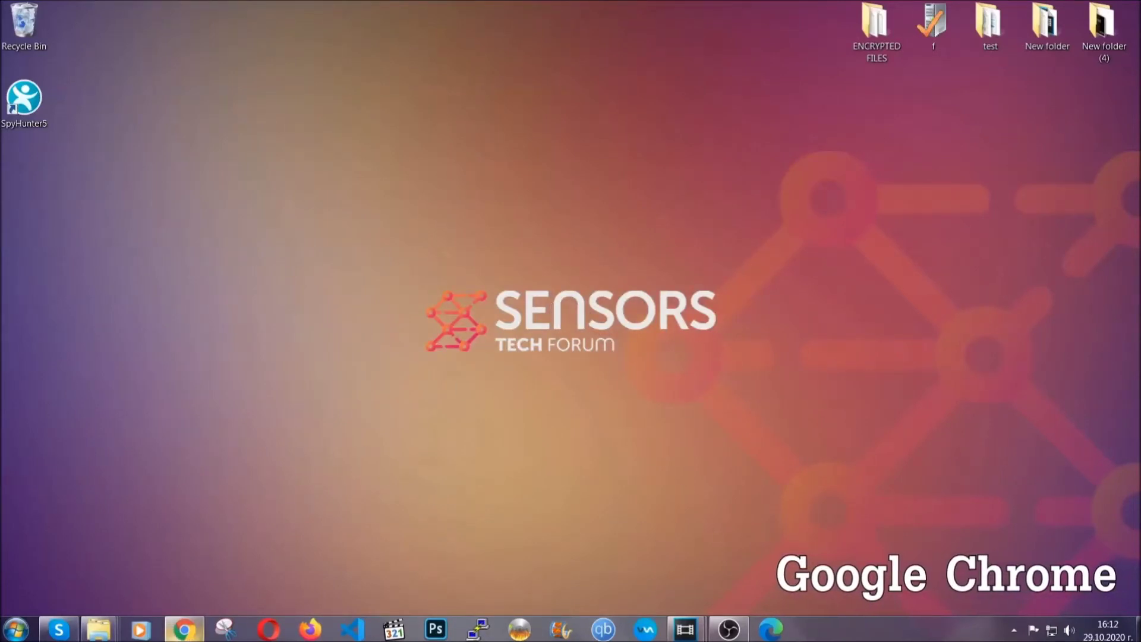
# - Open Chrome's clear browsing data settings and clear all-time history, cookies and cache, keeping passwords
pyautogui.click(185, 629)
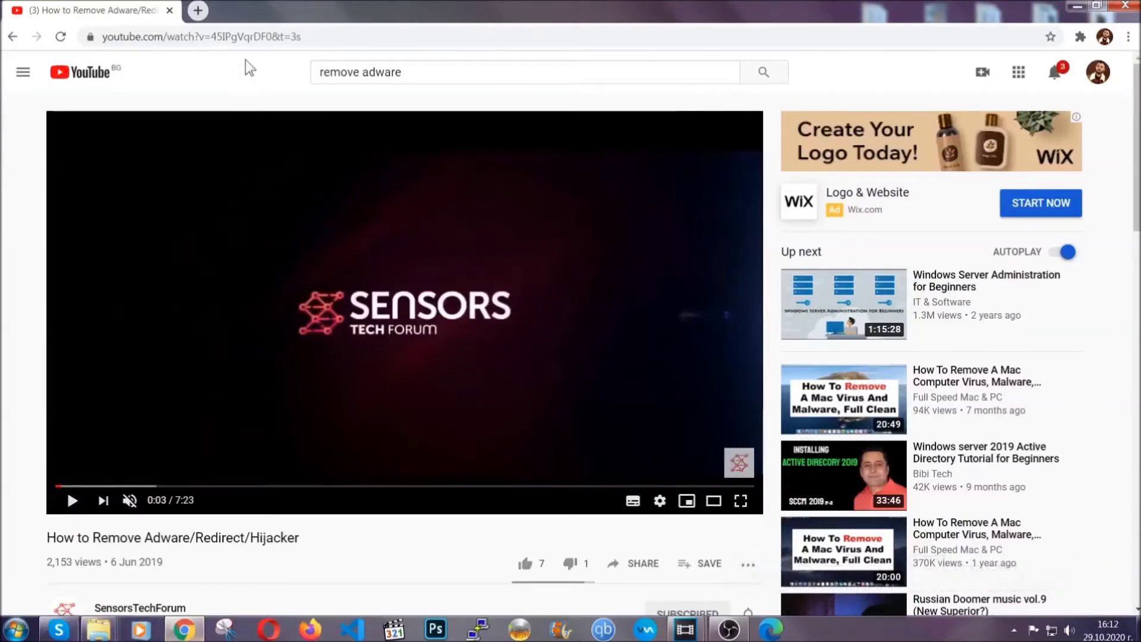
pyautogui.click(247, 39)
pyautogui.write('chr')
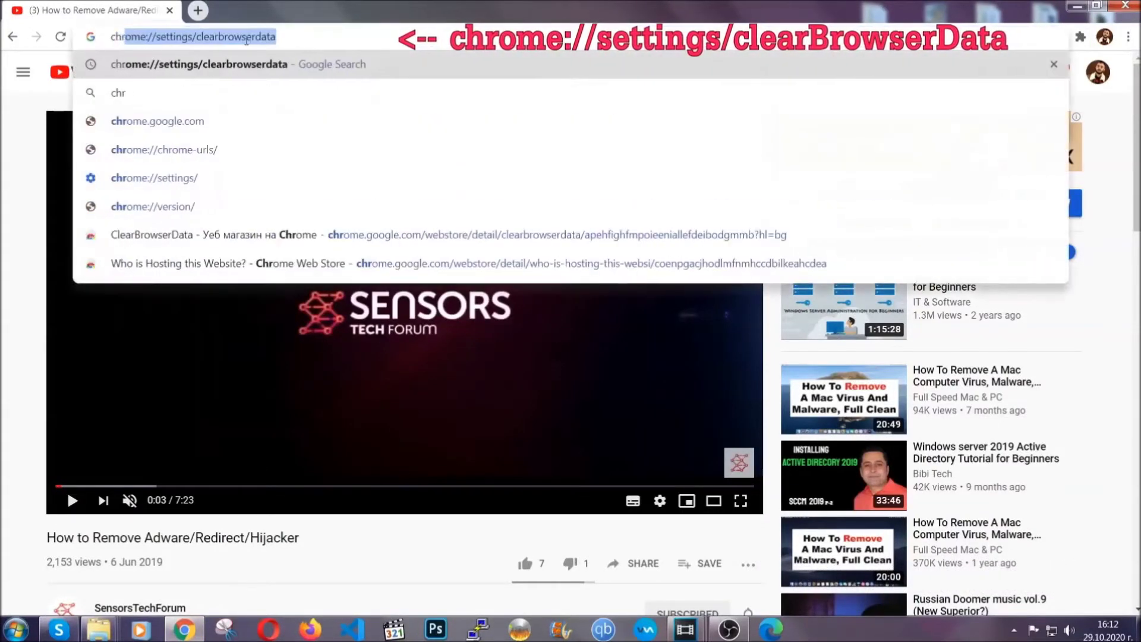
pyautogui.write('ome:/')
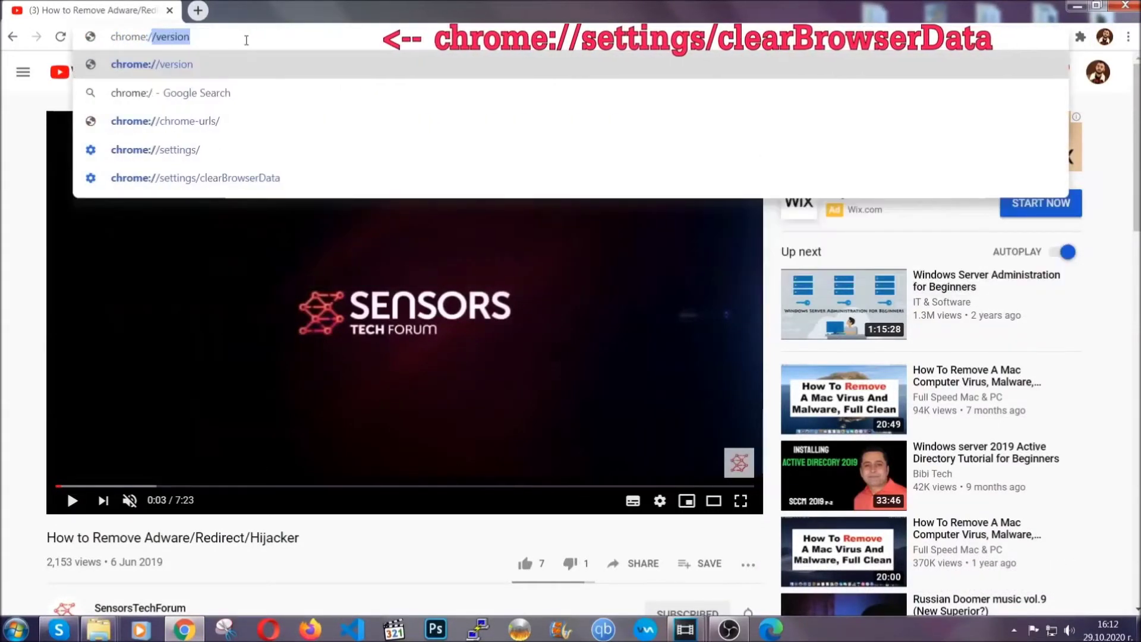
pyautogui.write('/setting')
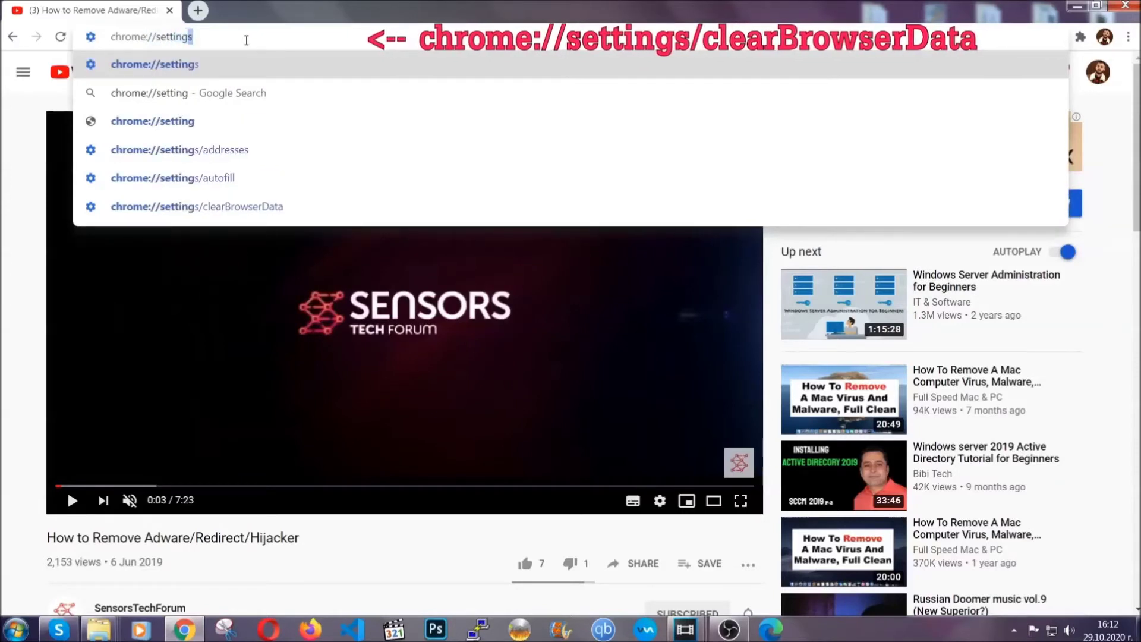
pyautogui.write('s/ce')
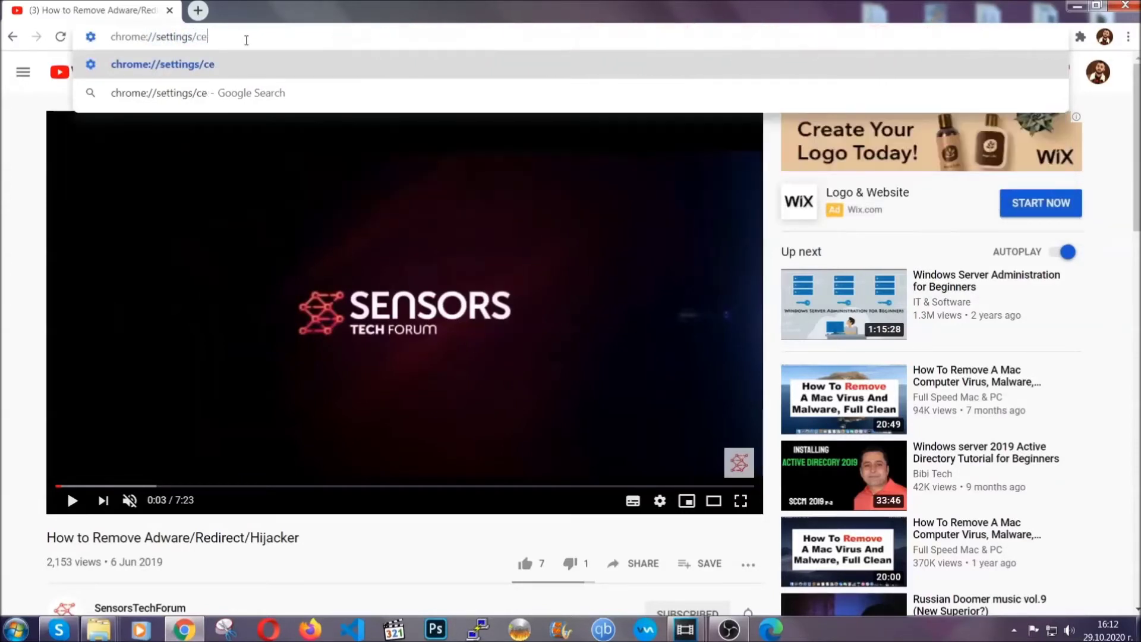
pyautogui.press('BackSpace')
pyautogui.write('lea')
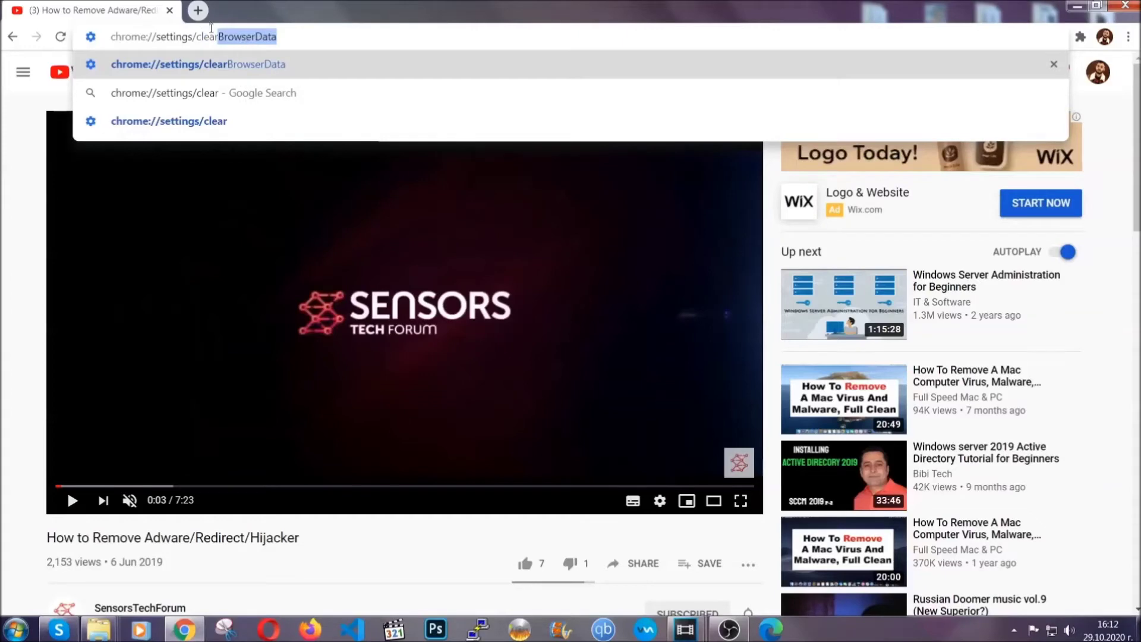
pyautogui.write('r')
pyautogui.press('Return')
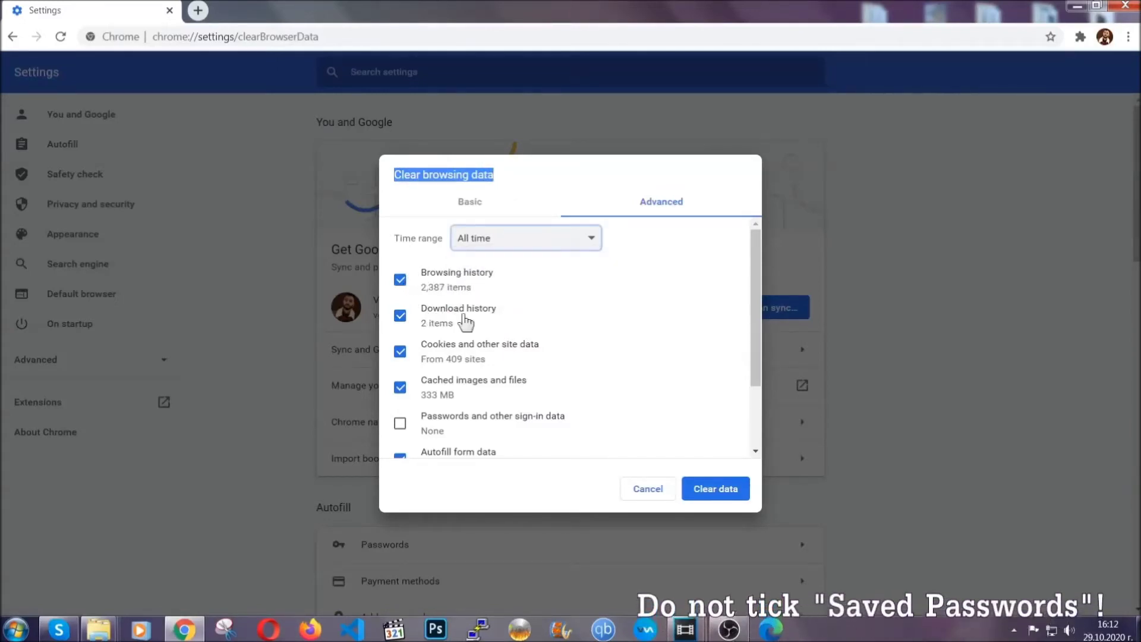
pyautogui.scroll(-2, 457, 392)
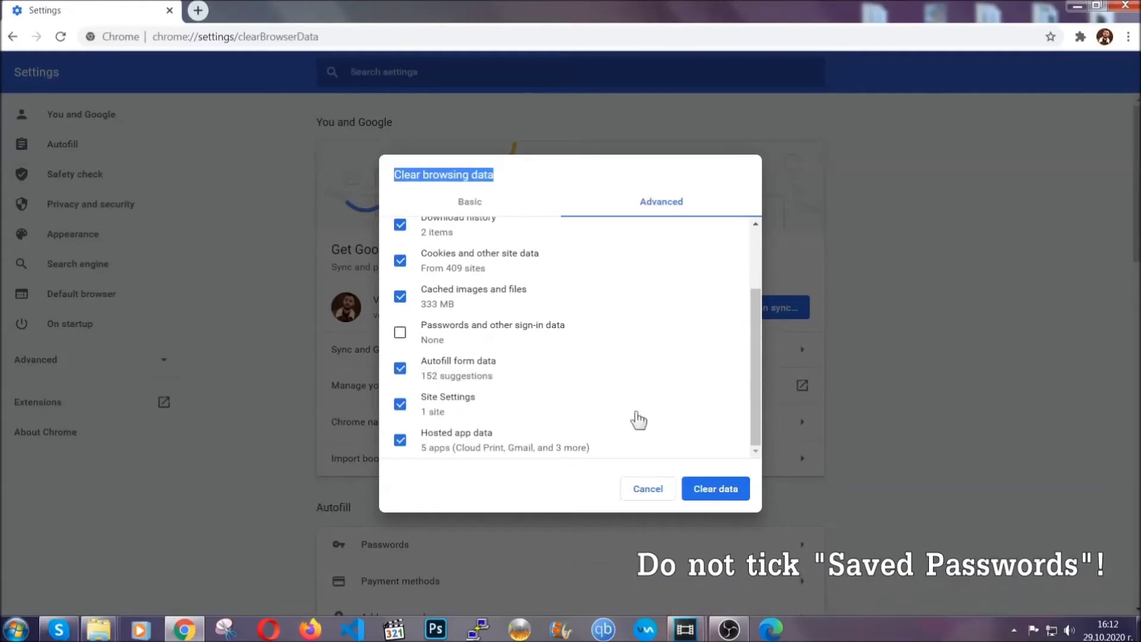
pyautogui.click(702, 486)
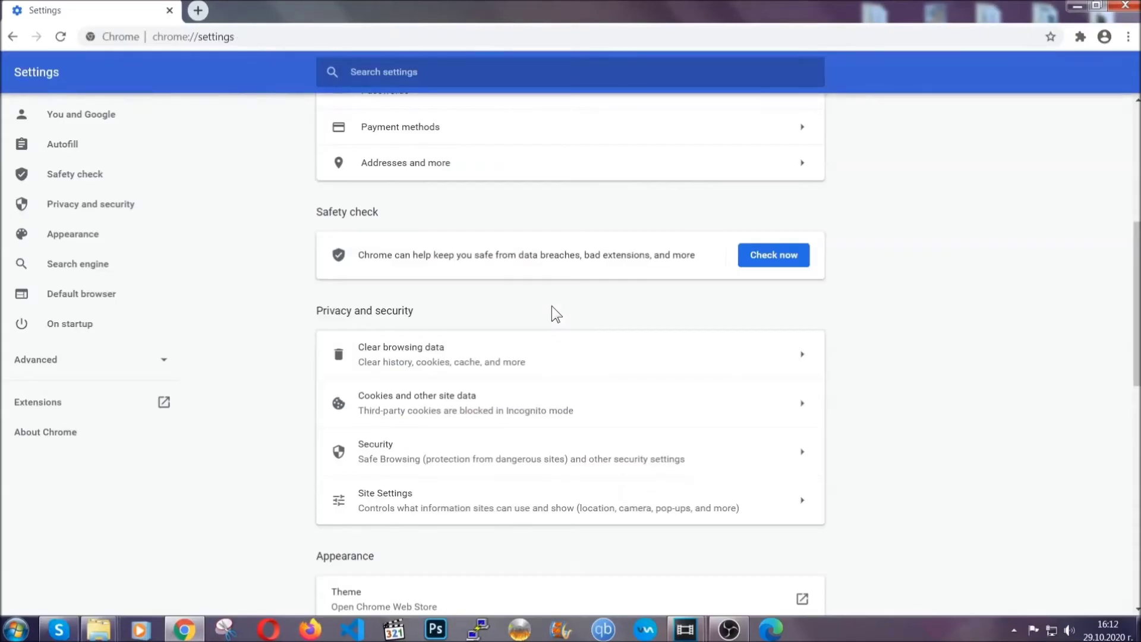
# - Remove the Bulk Media Downloader extension from Chrome's Extensions page, then minimize Chrome
pyautogui.click(1128, 38)
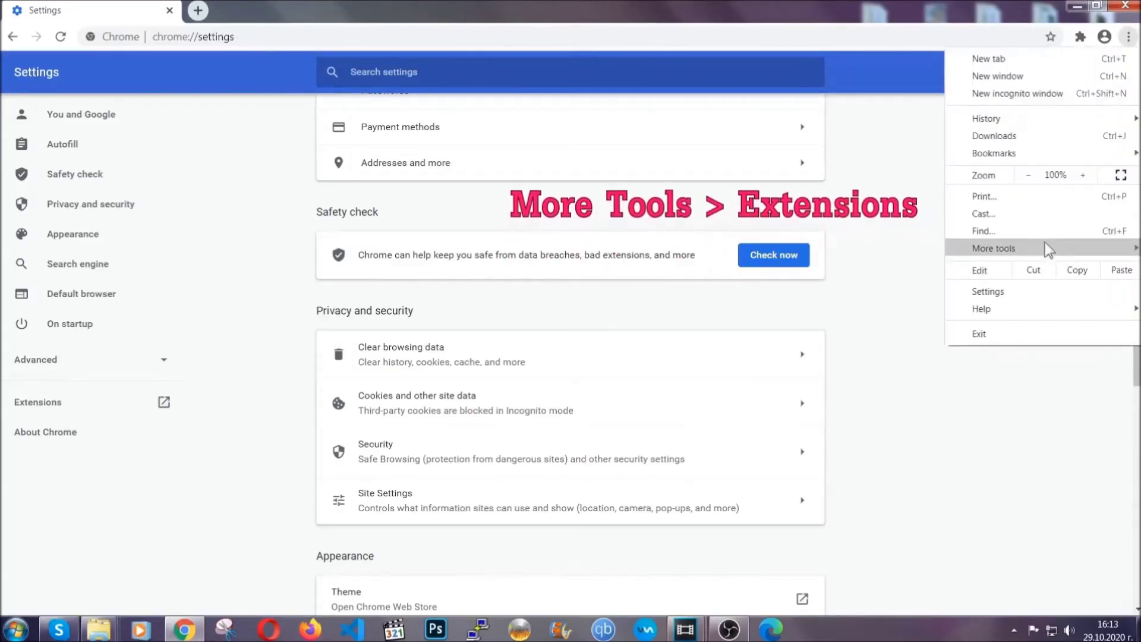
pyautogui.moveTo(1045, 248)
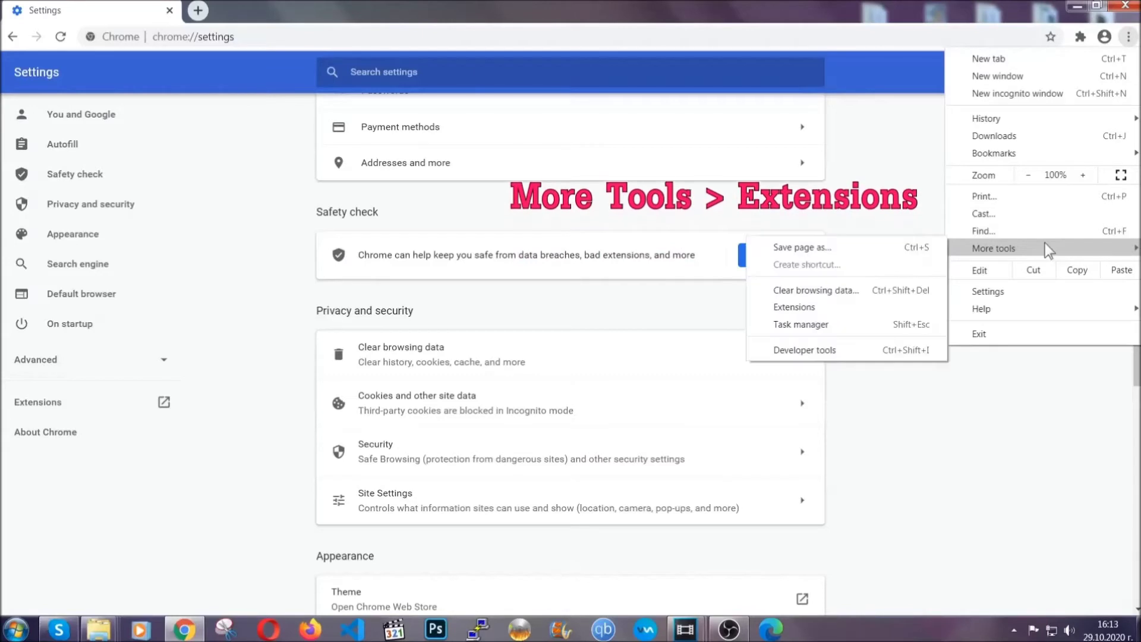
pyautogui.click(825, 309)
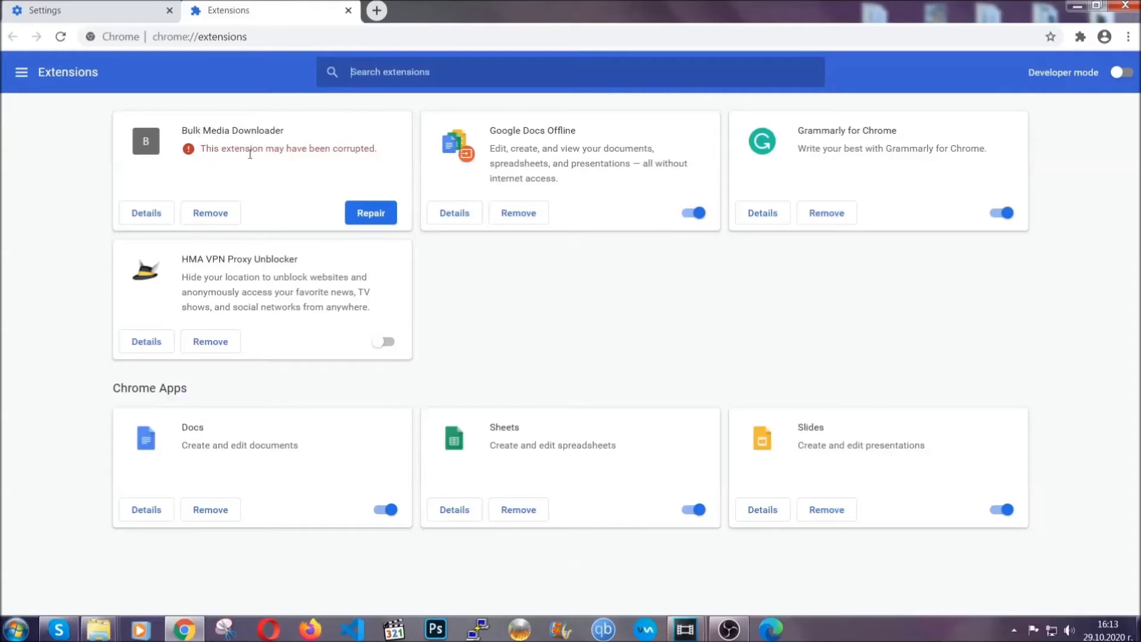
pyautogui.click(209, 213)
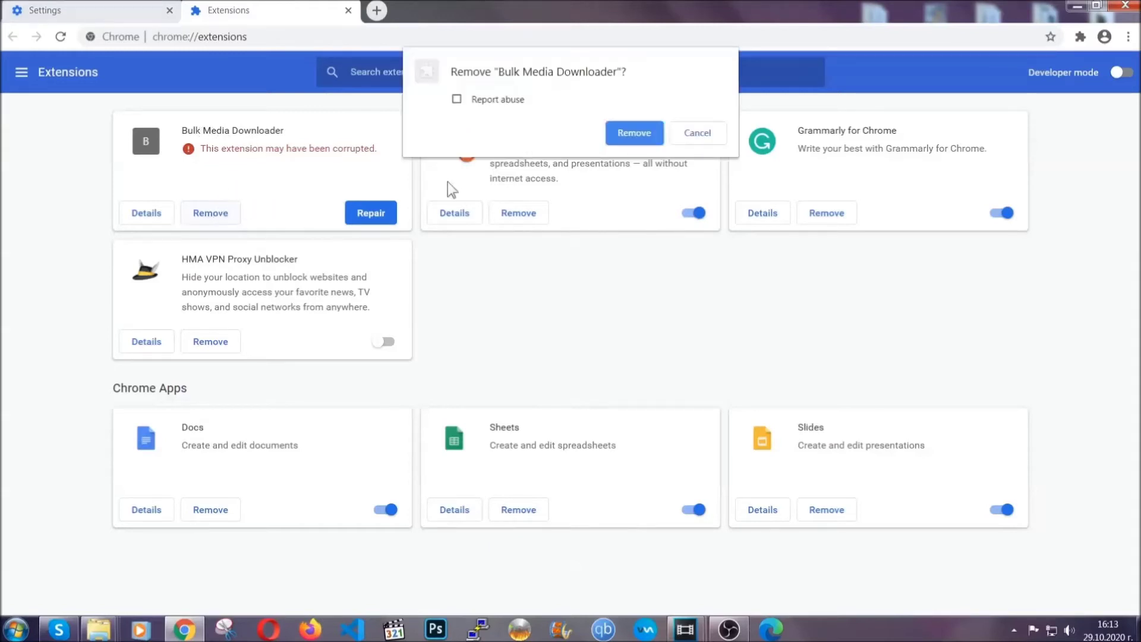
pyautogui.click(619, 138)
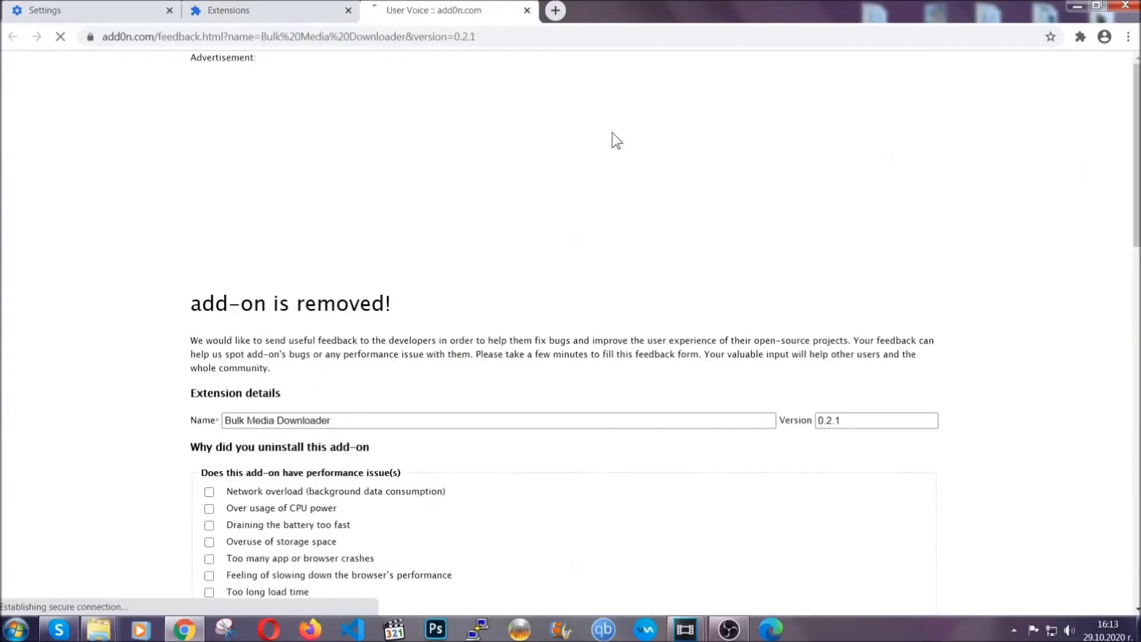
pyautogui.click(289, 12)
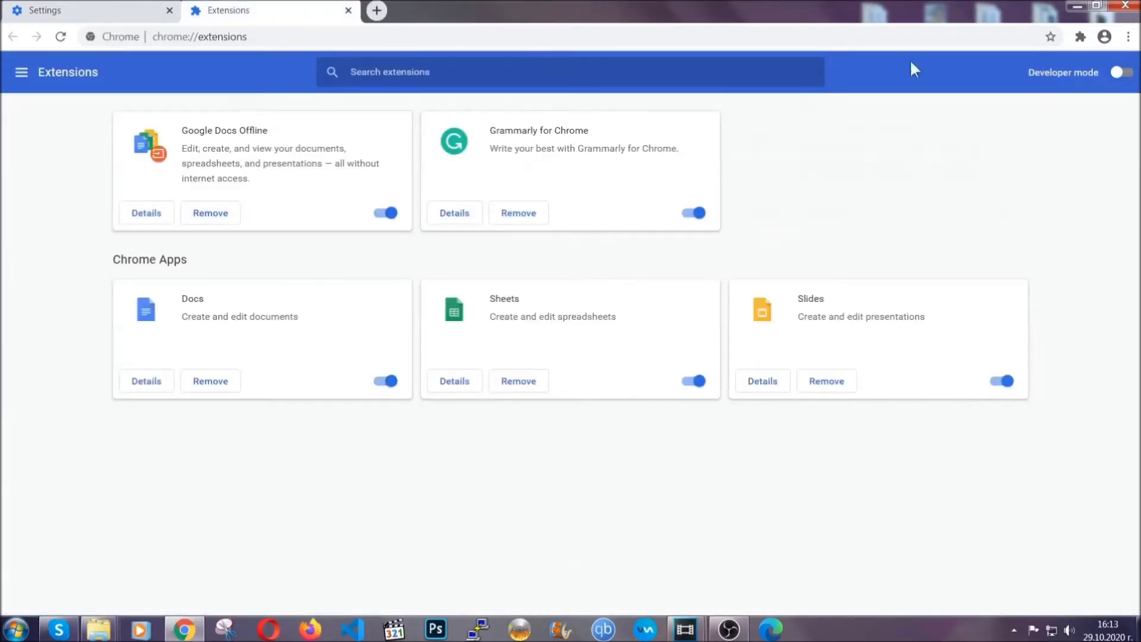
pyautogui.click(1075, 7)
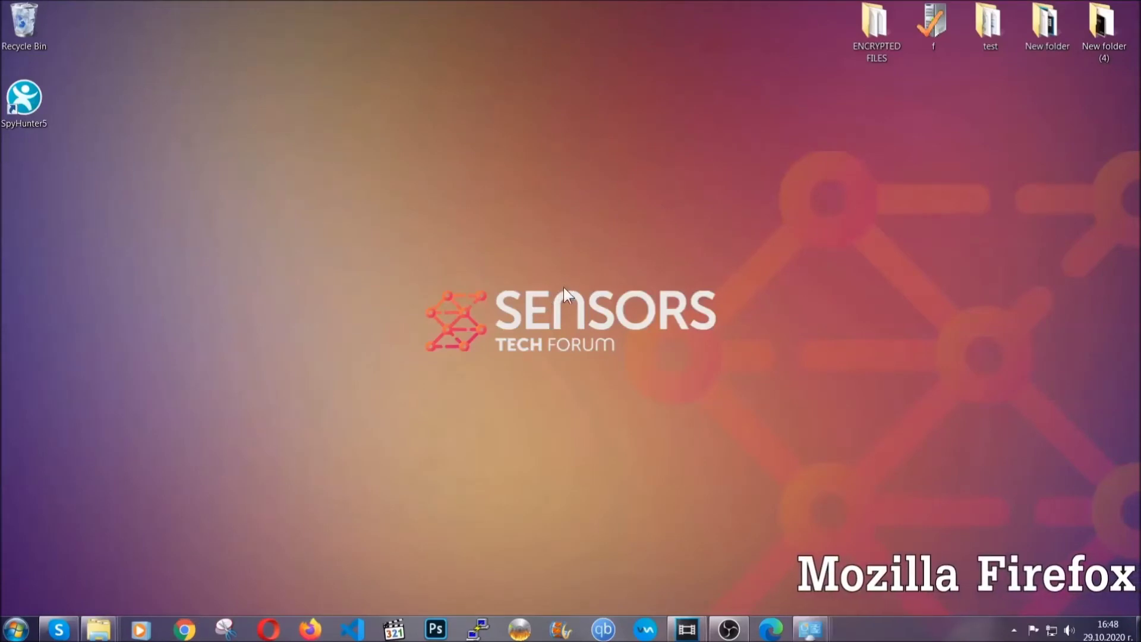
# - Launch Firefox and load about:support in the address bar
pyautogui.click(309, 629)
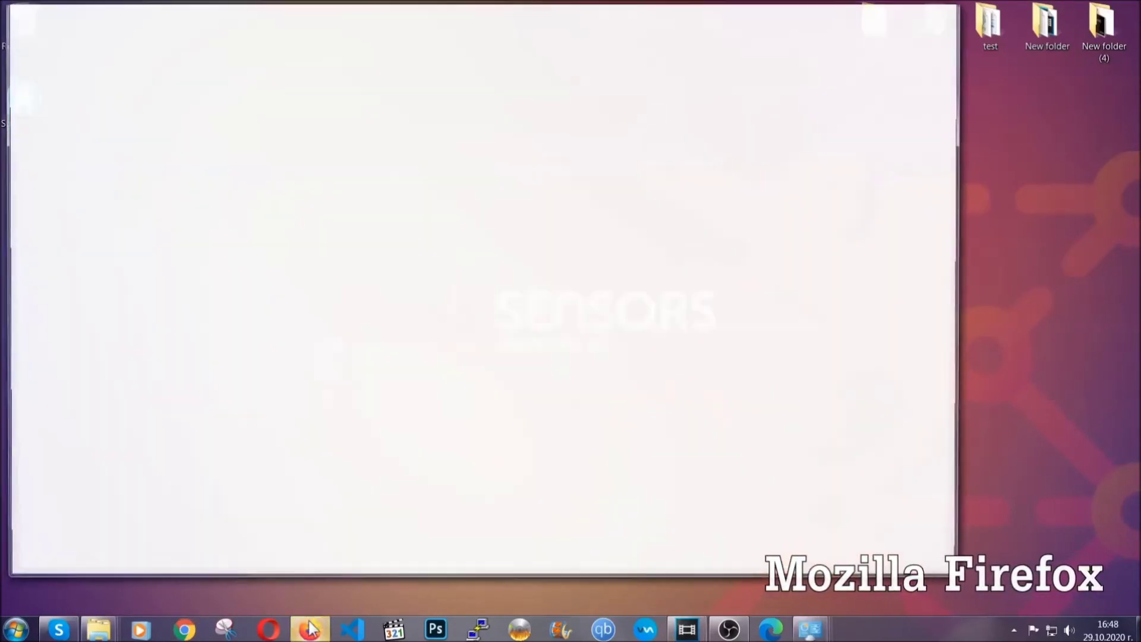
pyautogui.click(315, 44)
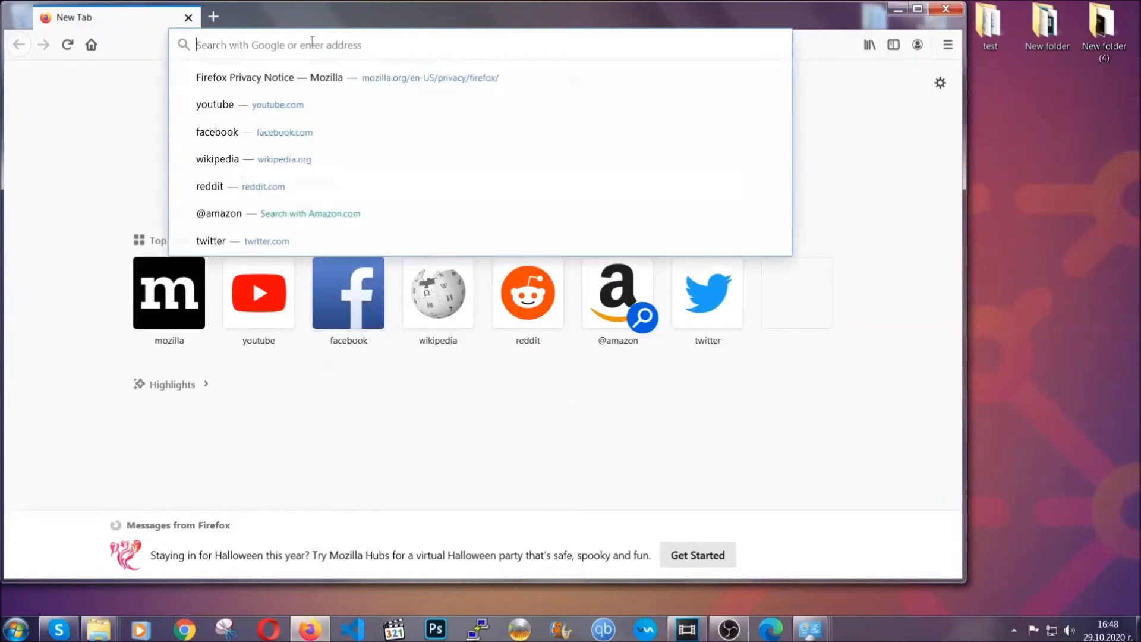
pyautogui.write('about')
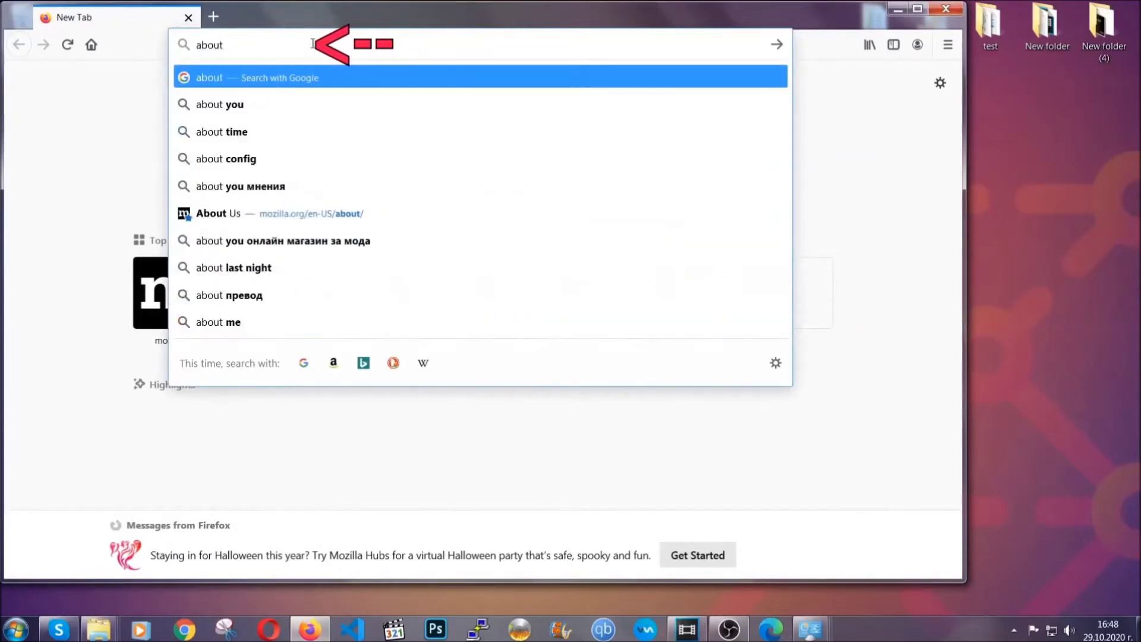
pyautogui.write(':support')
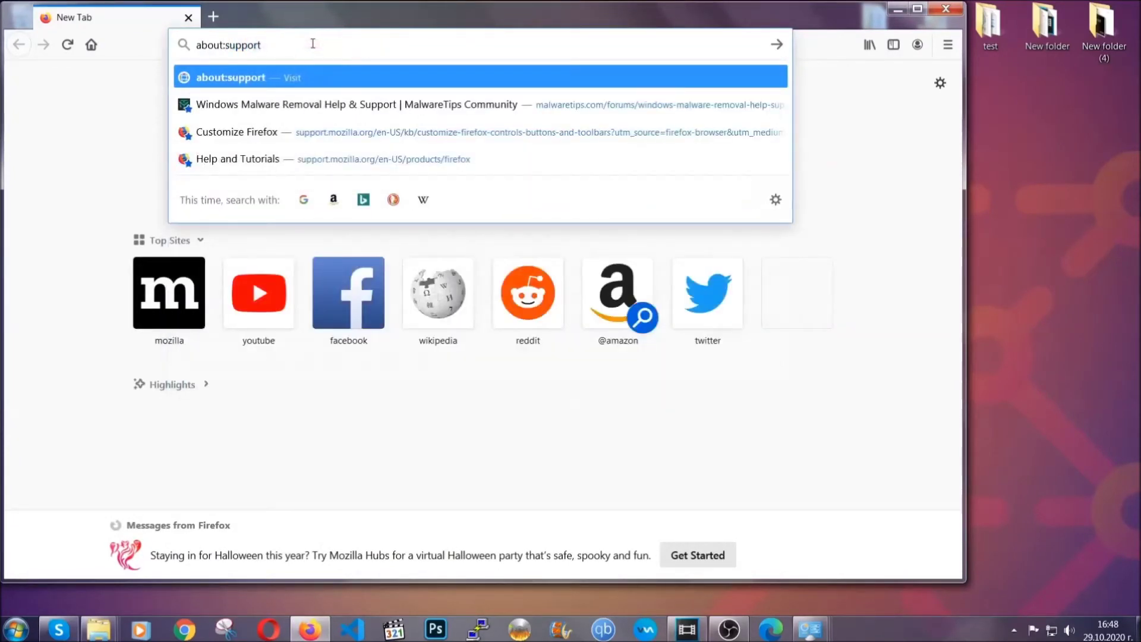
pyautogui.press('Return')
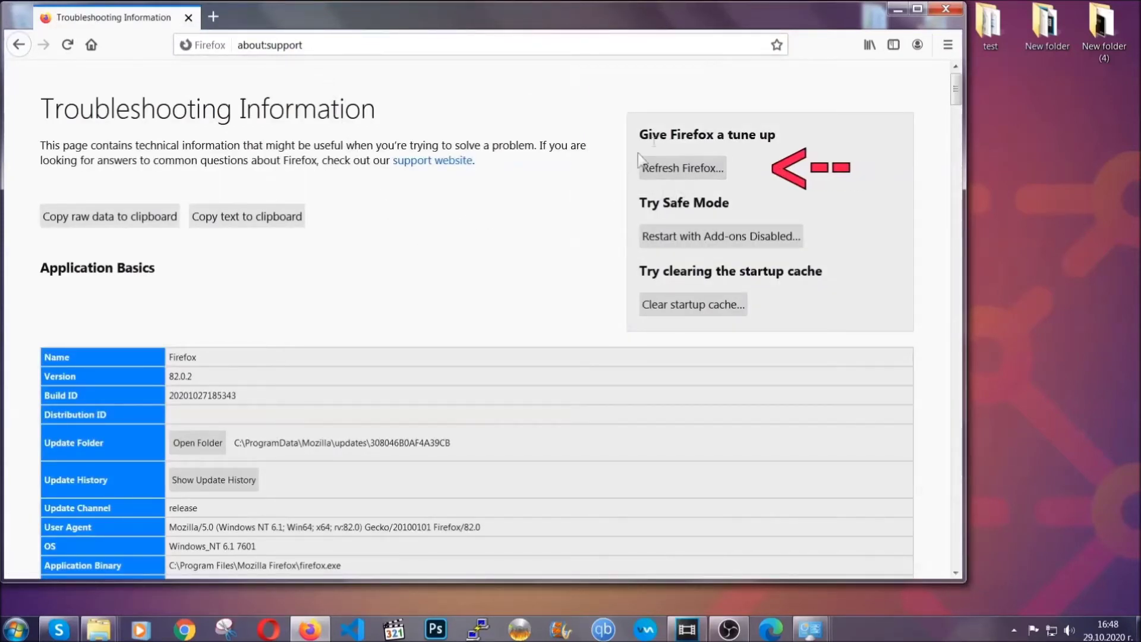
# - Refresh Firefox to its defaults, finish the Import Wizard, and minimize the window
pyautogui.click(677, 172)
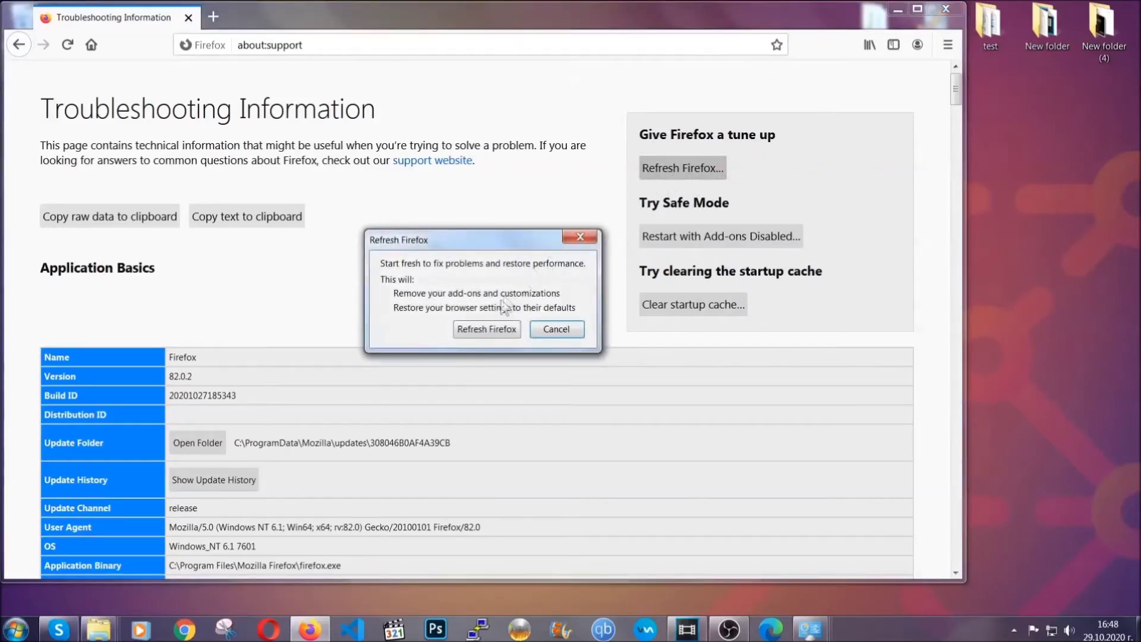
pyautogui.click(488, 331)
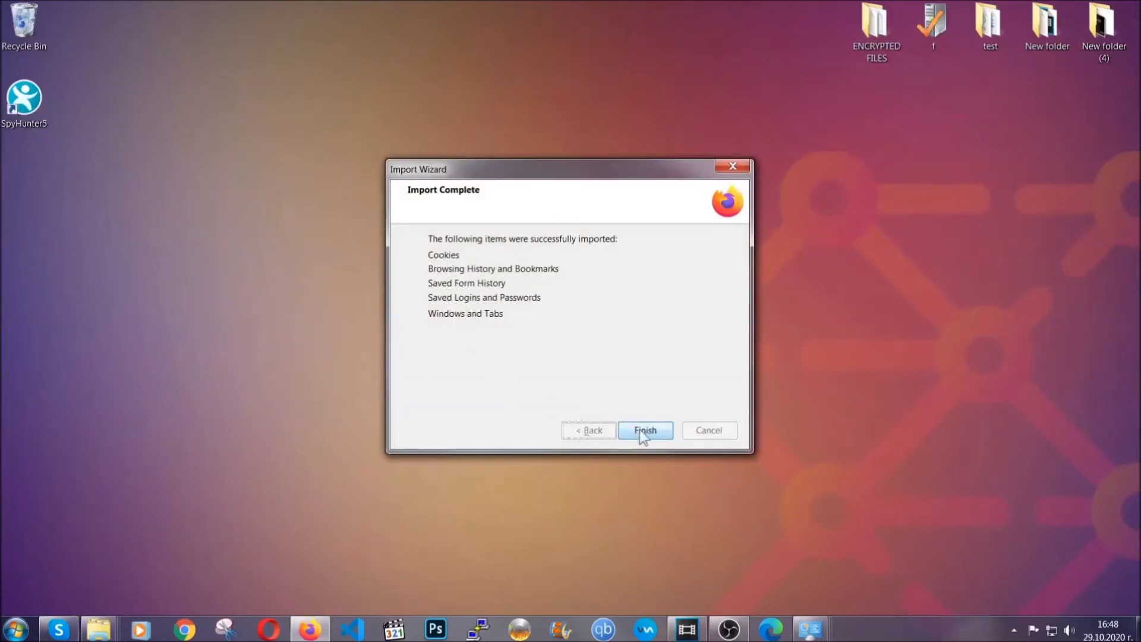
pyautogui.click(645, 430)
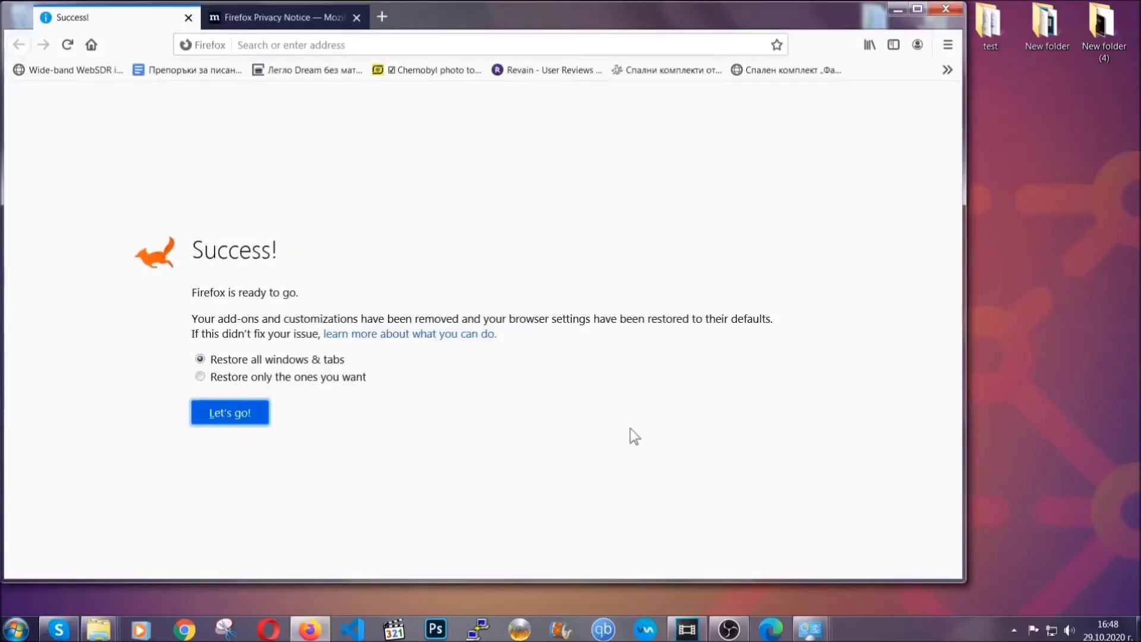
pyautogui.click(897, 10)
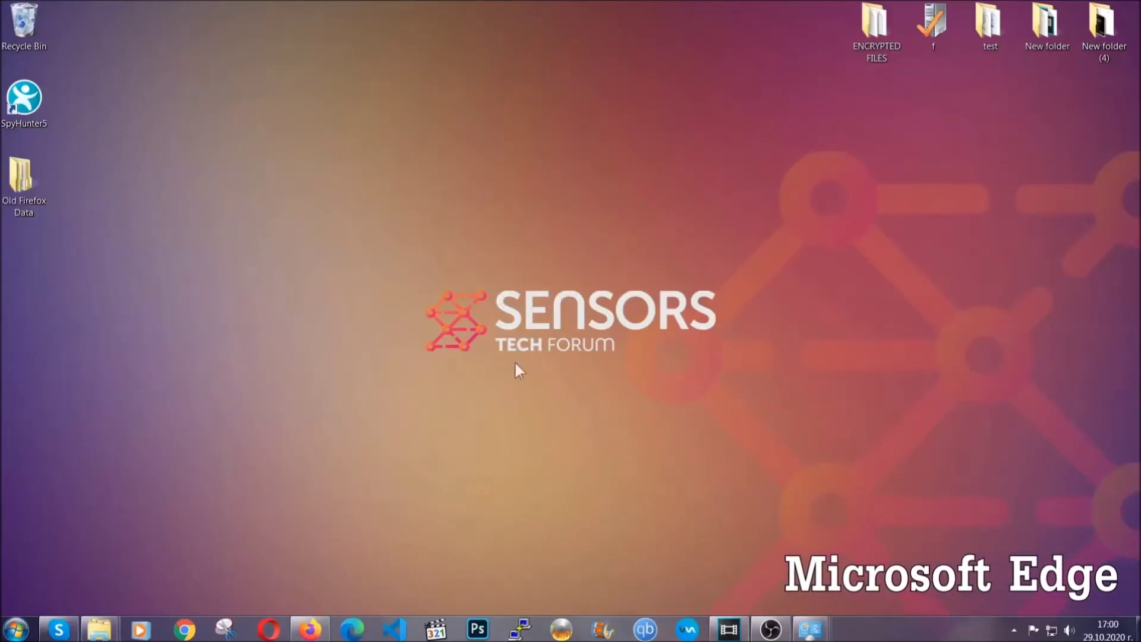
# - Launch Edge, go to edge://settings/clearBrowserData, and clear data with time range All time
pyautogui.click(352, 629)
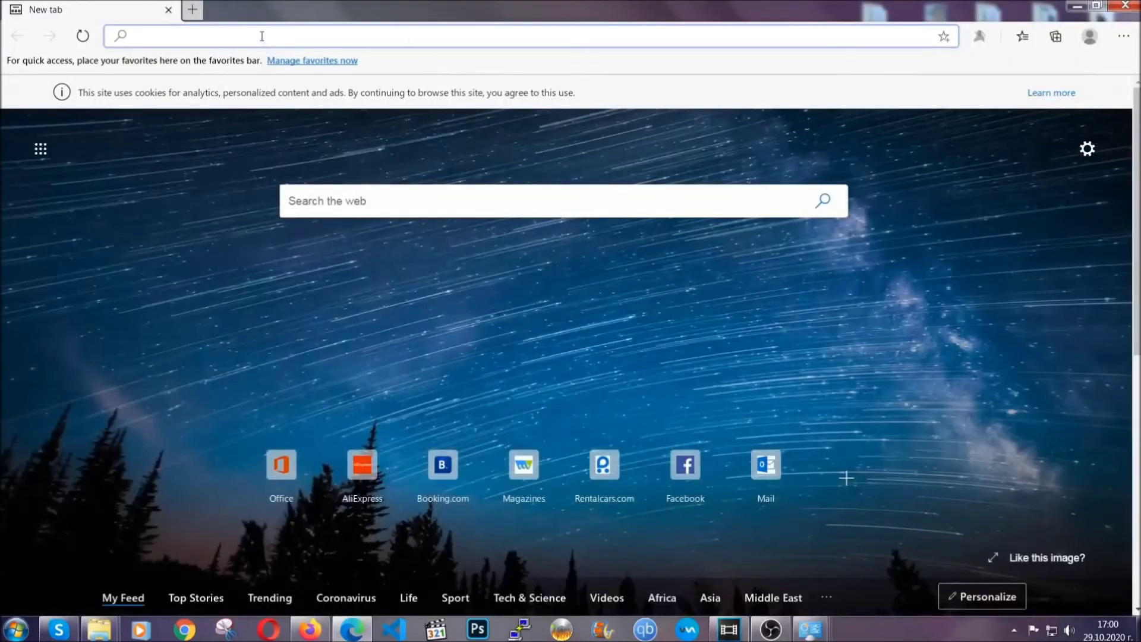
pyautogui.write('edge:')
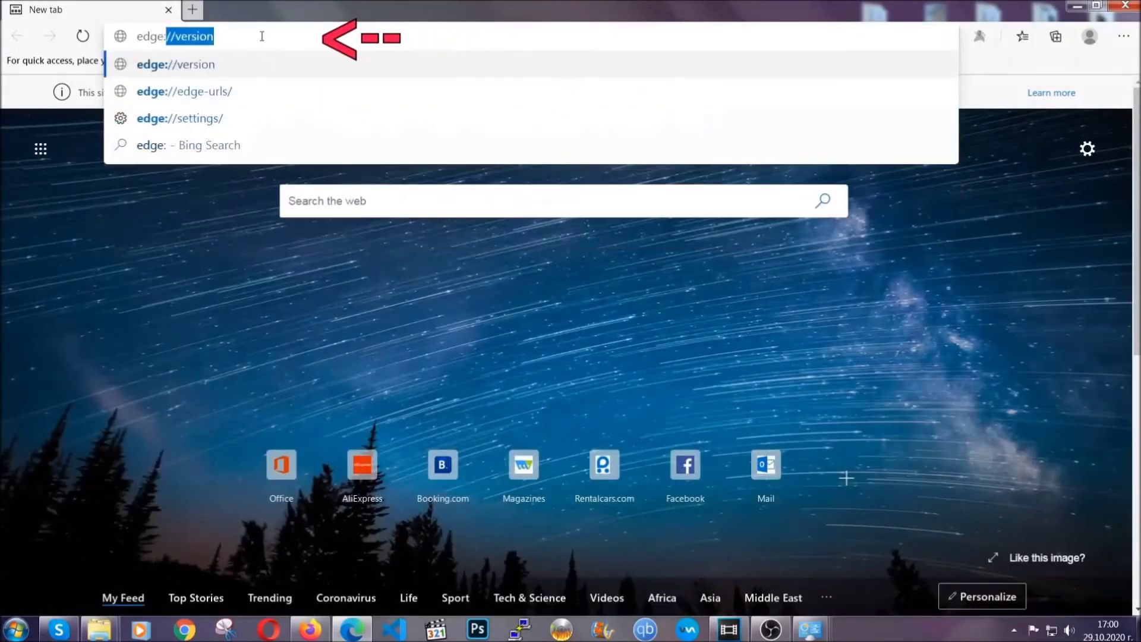
pyautogui.write('//setting')
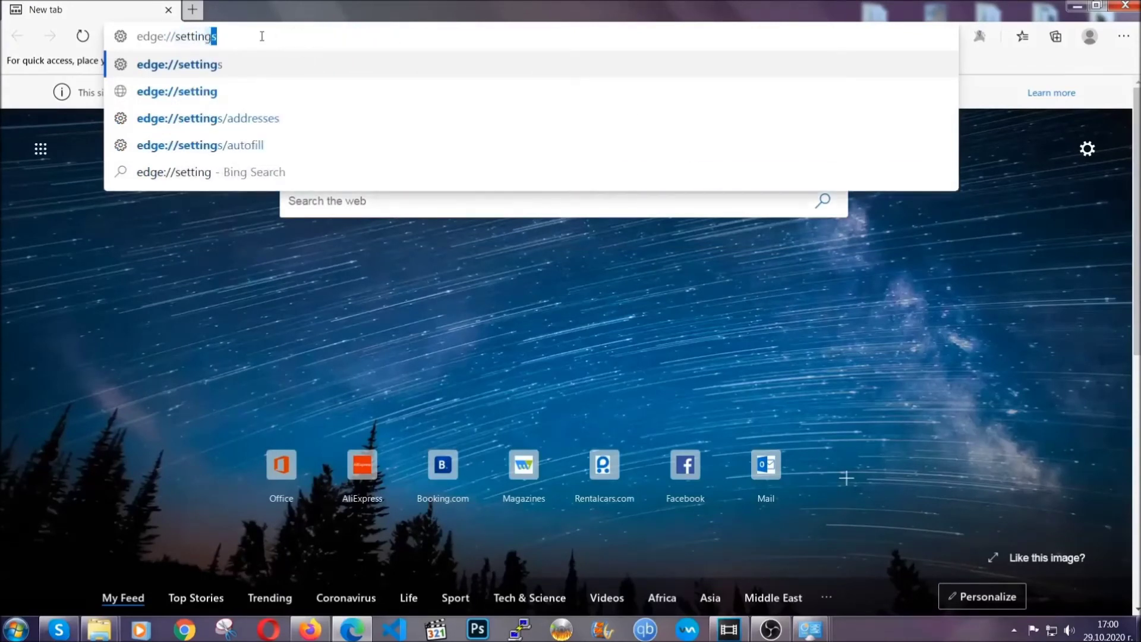
pyautogui.write('s/clear')
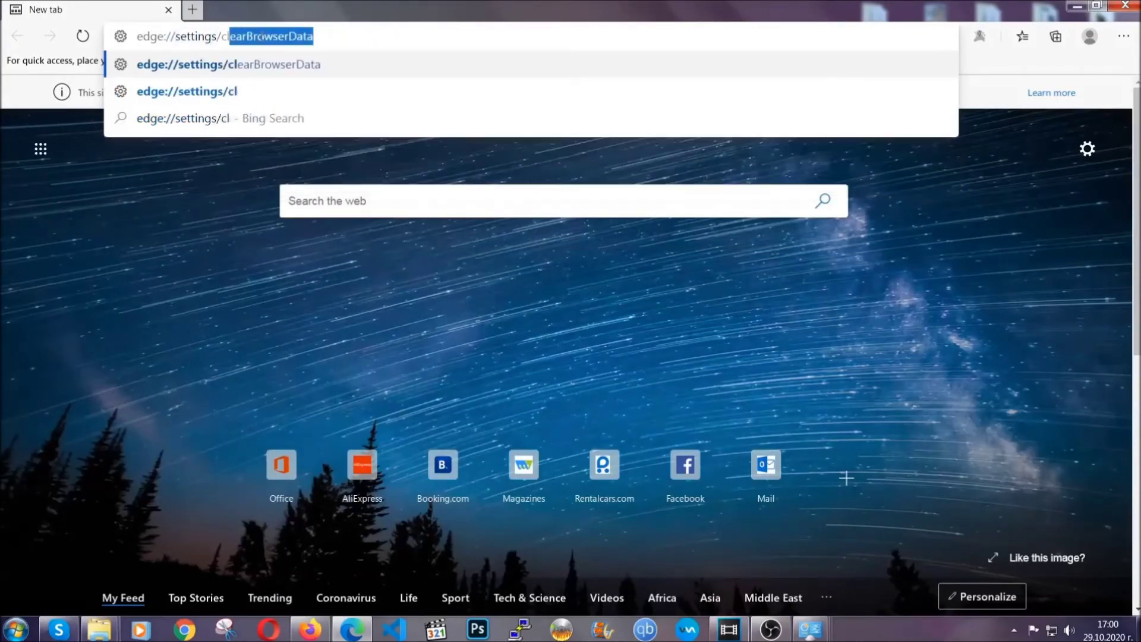
pyautogui.write('Bro')
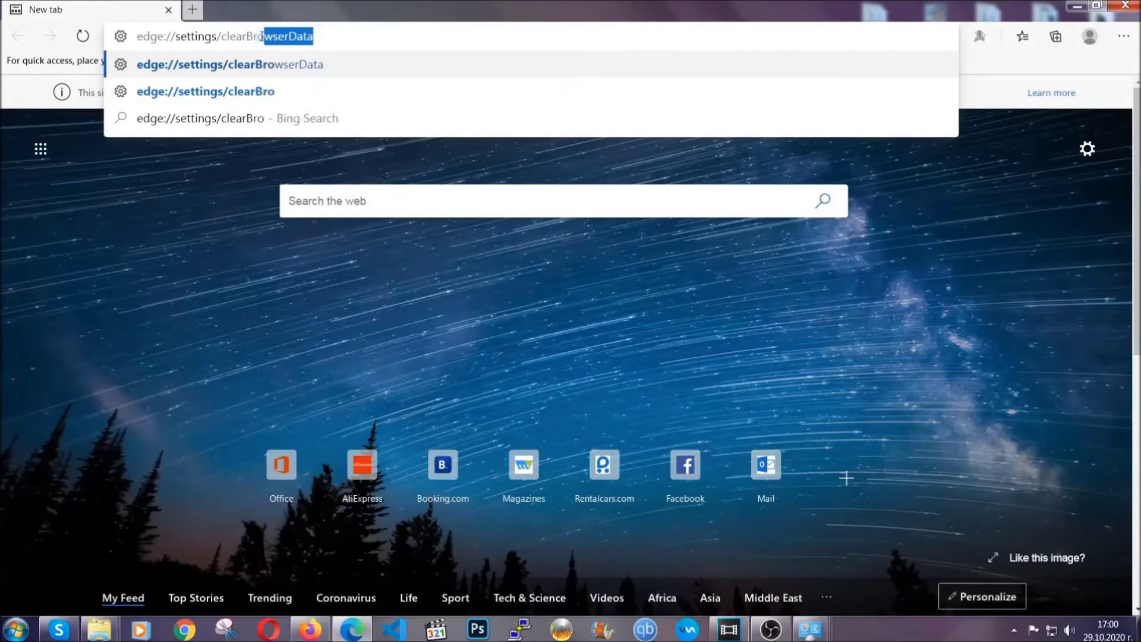
pyautogui.write('wserData')
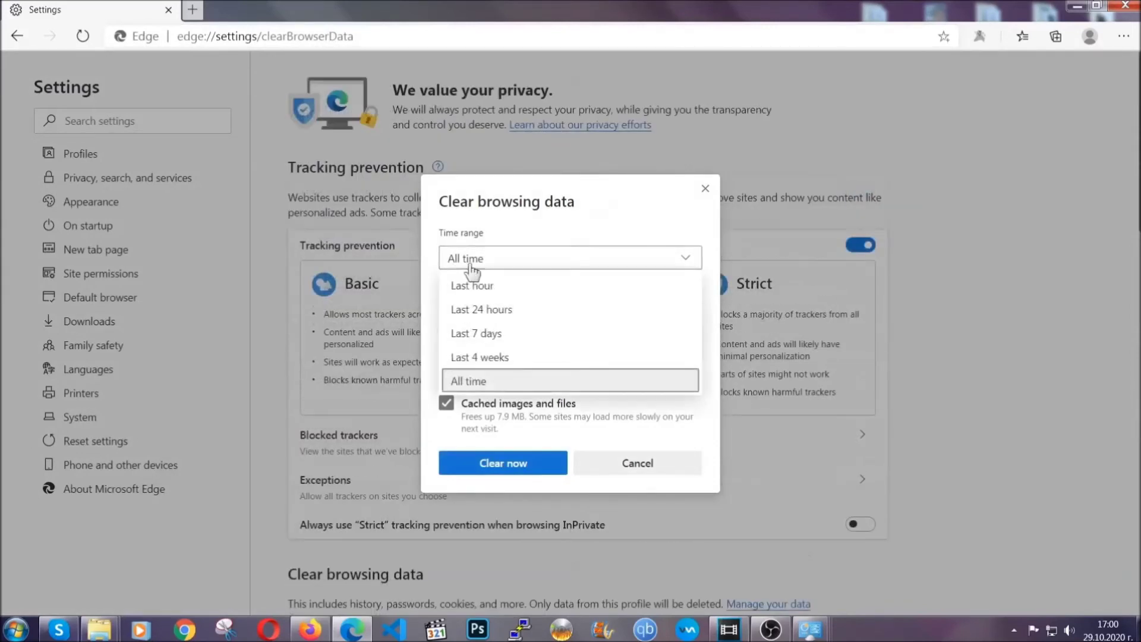
pyautogui.click(469, 381)
pyautogui.scroll(-3, 479, 363)
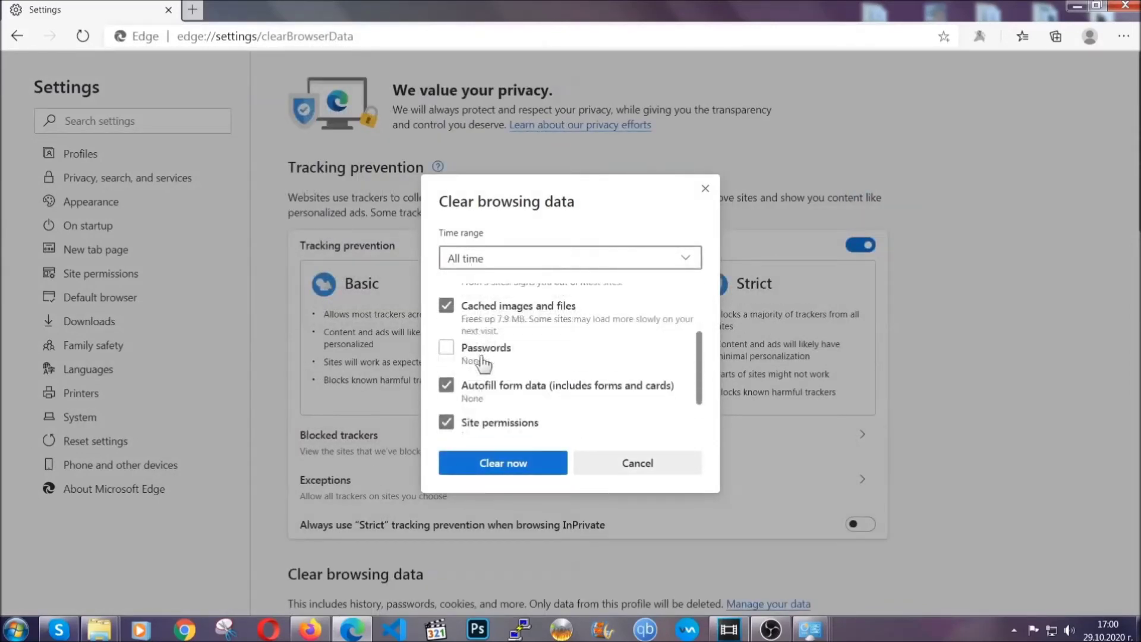
pyautogui.click(498, 466)
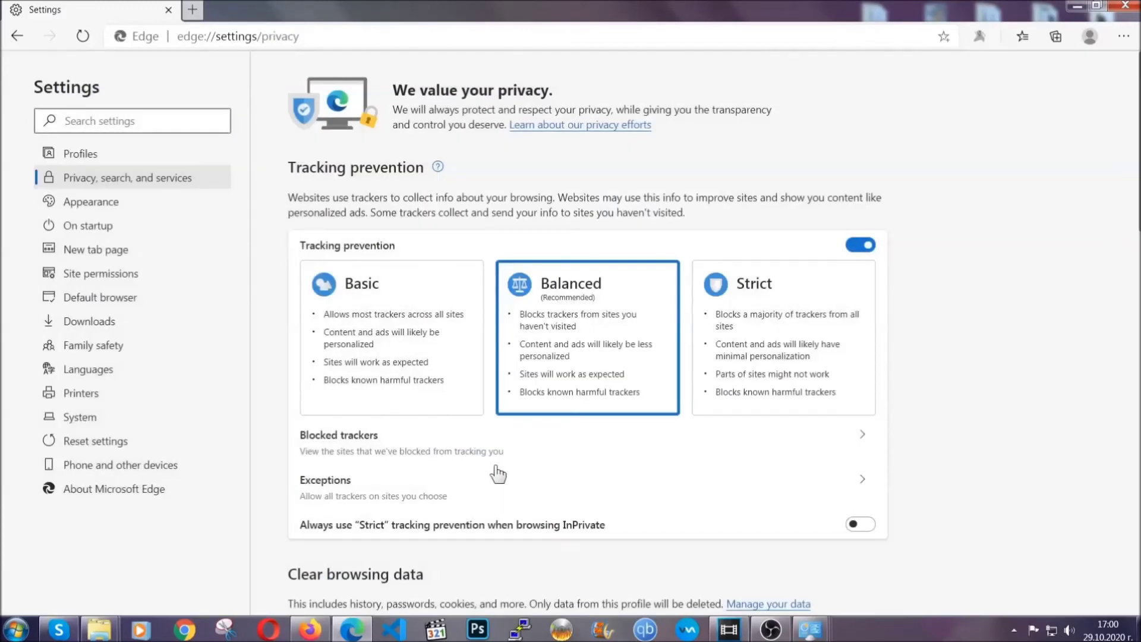
# - Remove Edge's single installed extension from the Extensions page and close Edge
pyautogui.click(1125, 36)
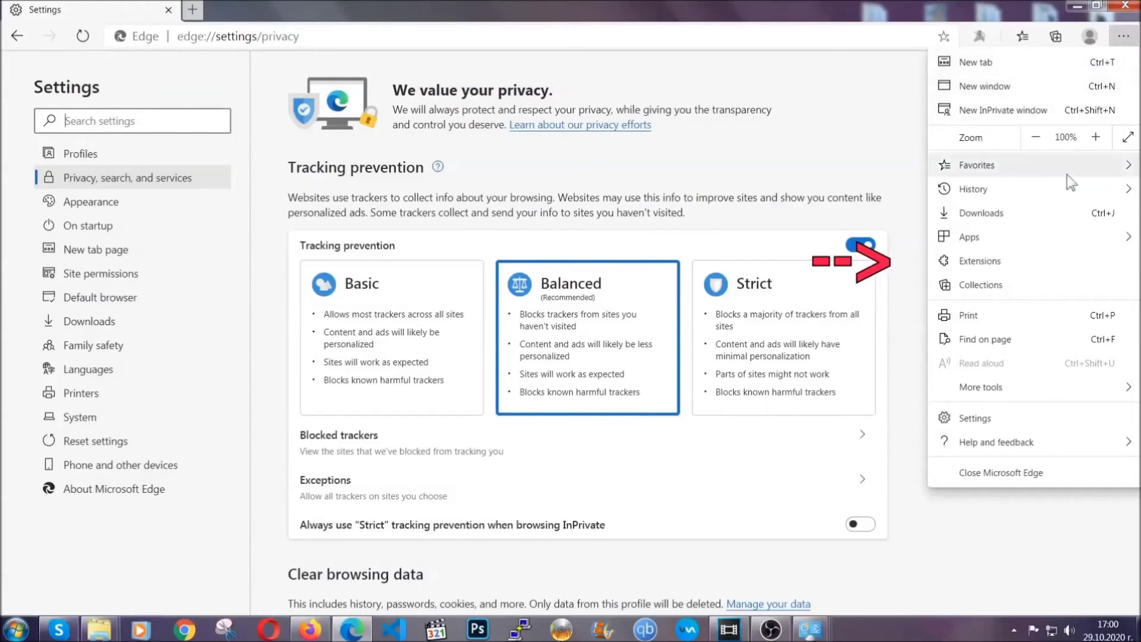
pyautogui.click(1041, 254)
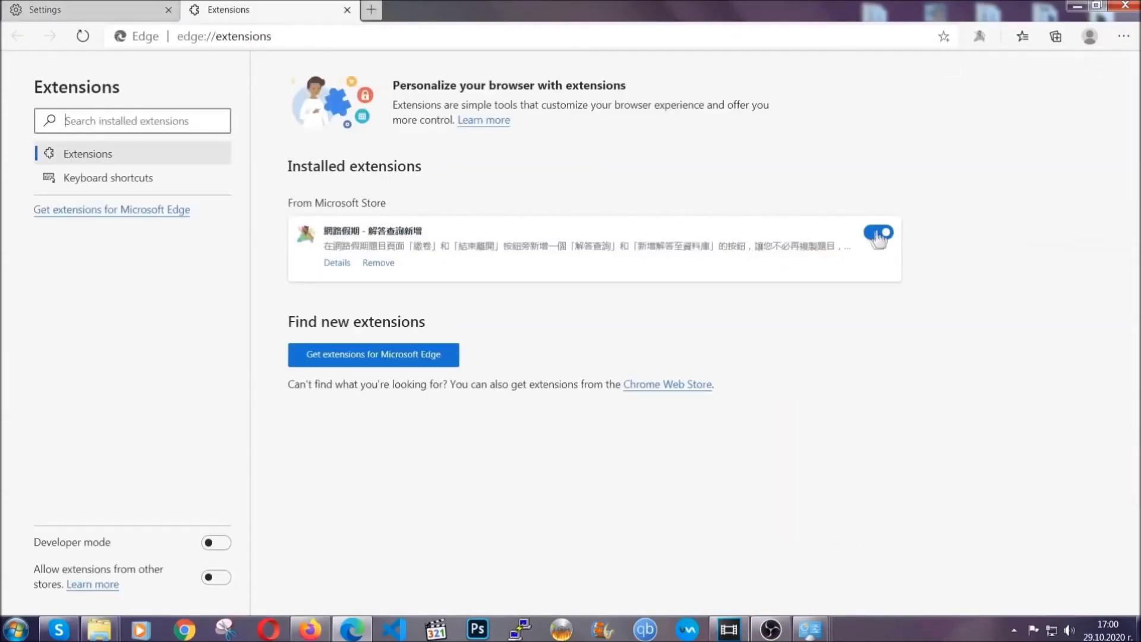
pyautogui.click(374, 263)
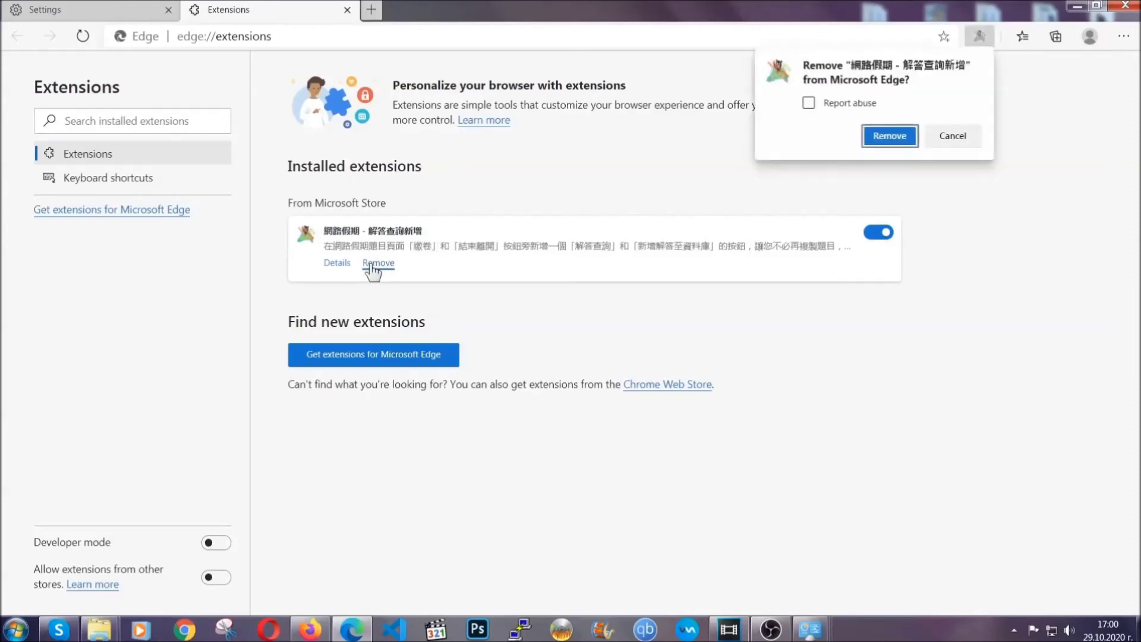
pyautogui.click(886, 136)
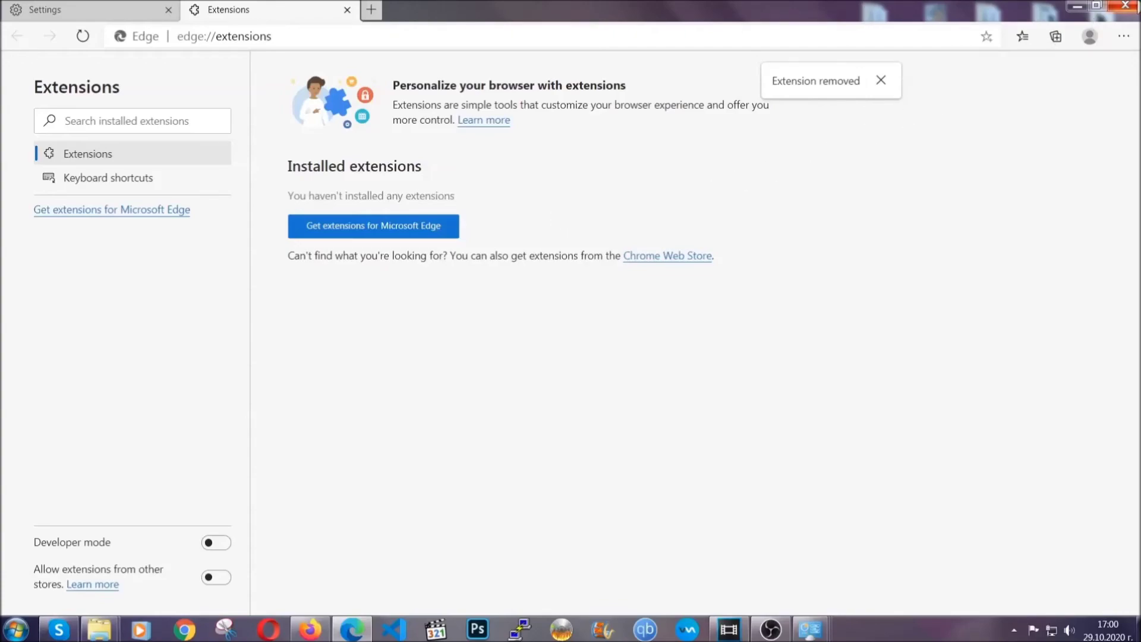
pyautogui.click(1078, 6)
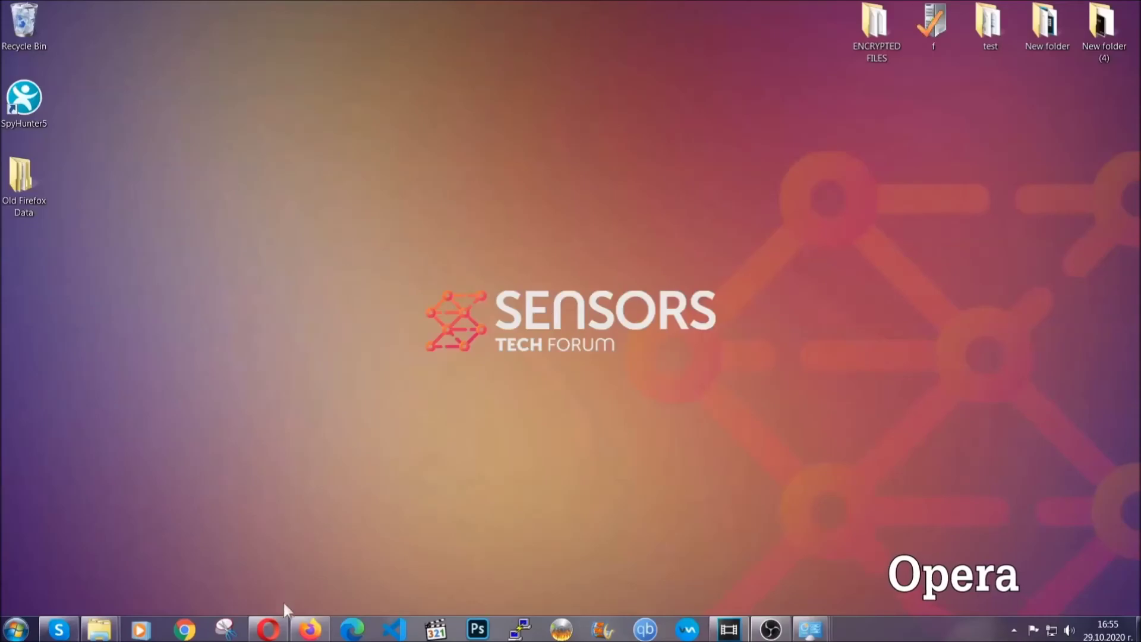
# - Launch Opera and go to opera://settings/clearBrowserData
pyautogui.click(269, 629)
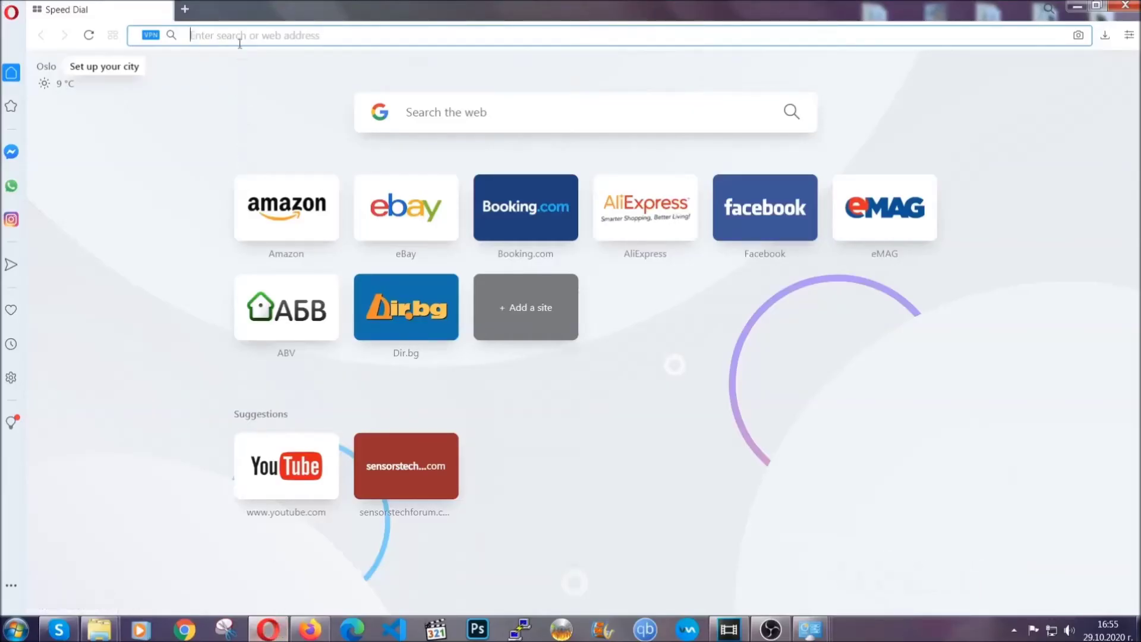
pyautogui.write('opera')
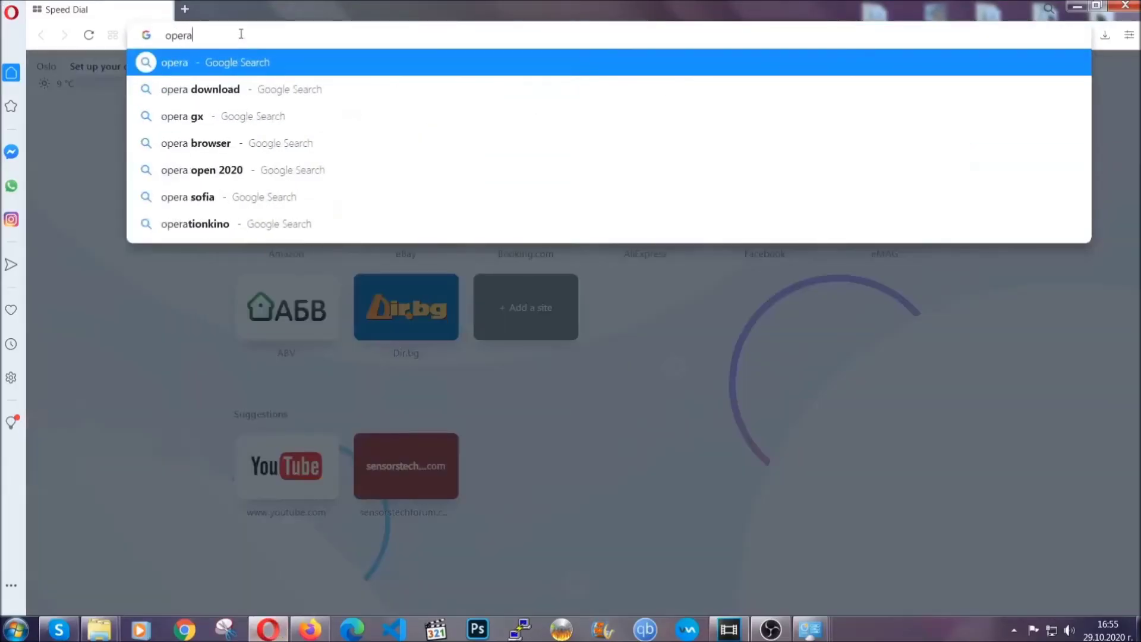
pyautogui.write('://se')
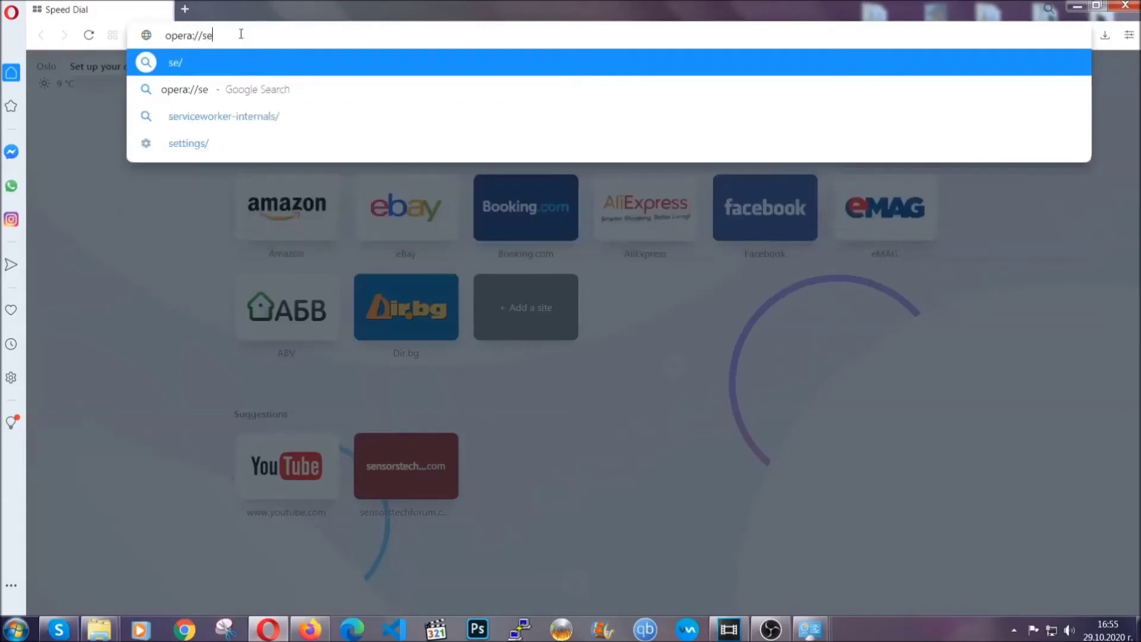
pyautogui.write('ttings/clearBrr')
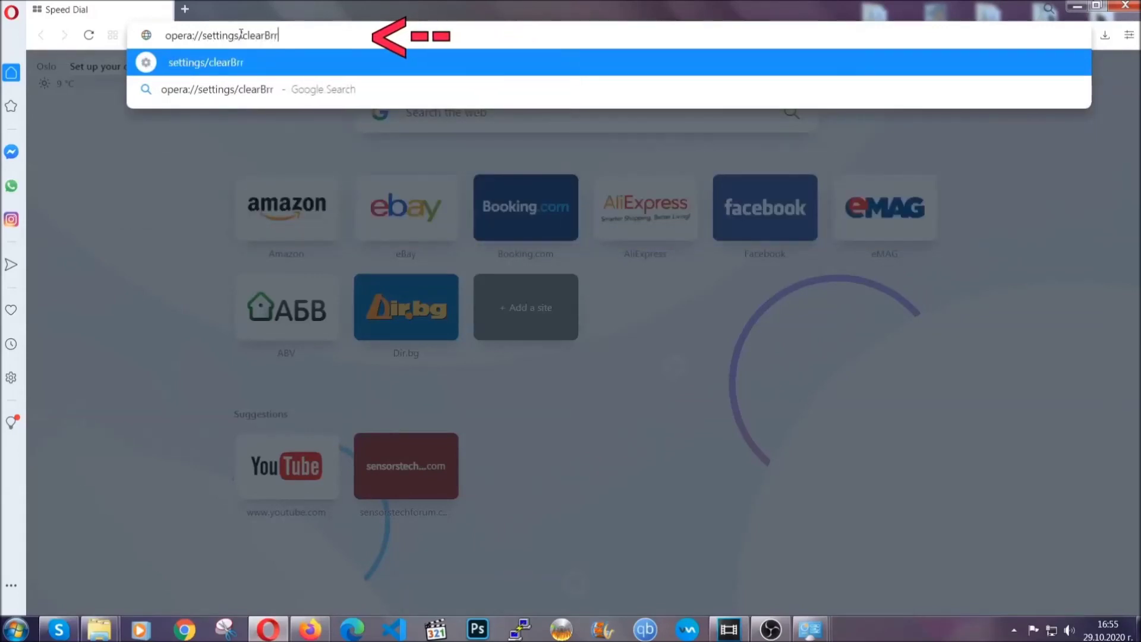
pyautogui.press('BackSpace')
pyautogui.write('owserD')
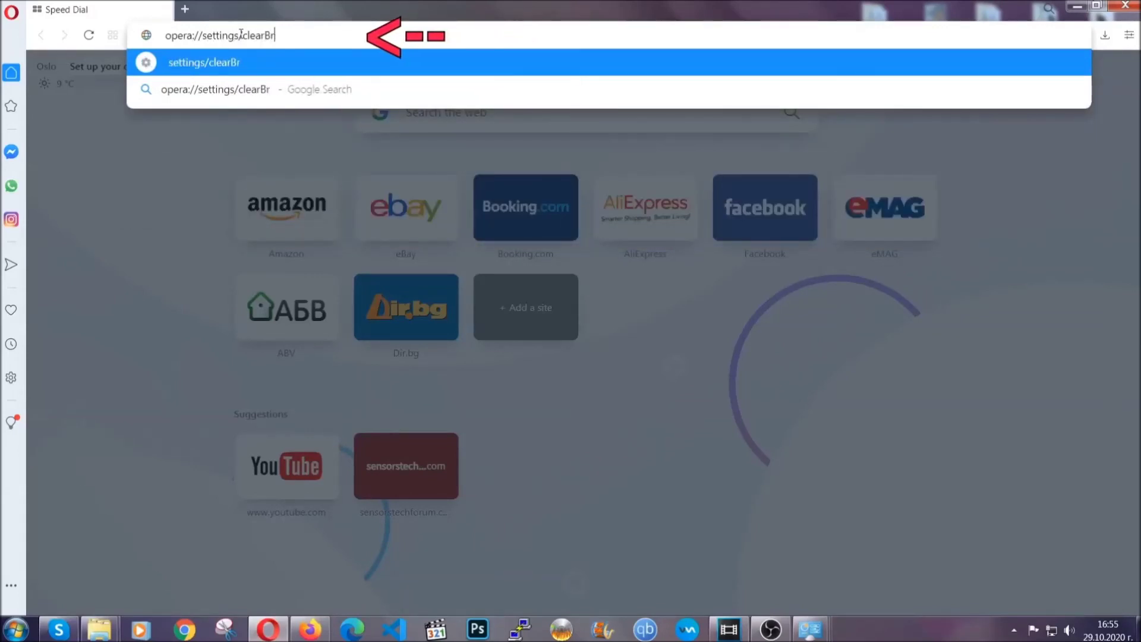
pyautogui.write('ata')
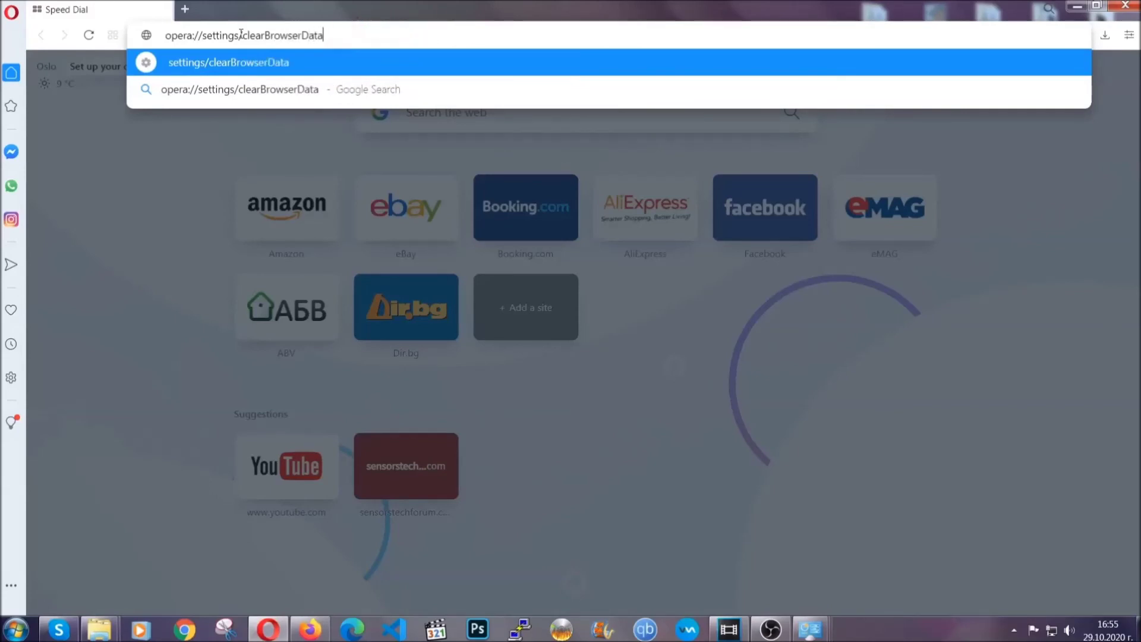
pyautogui.press('Return')
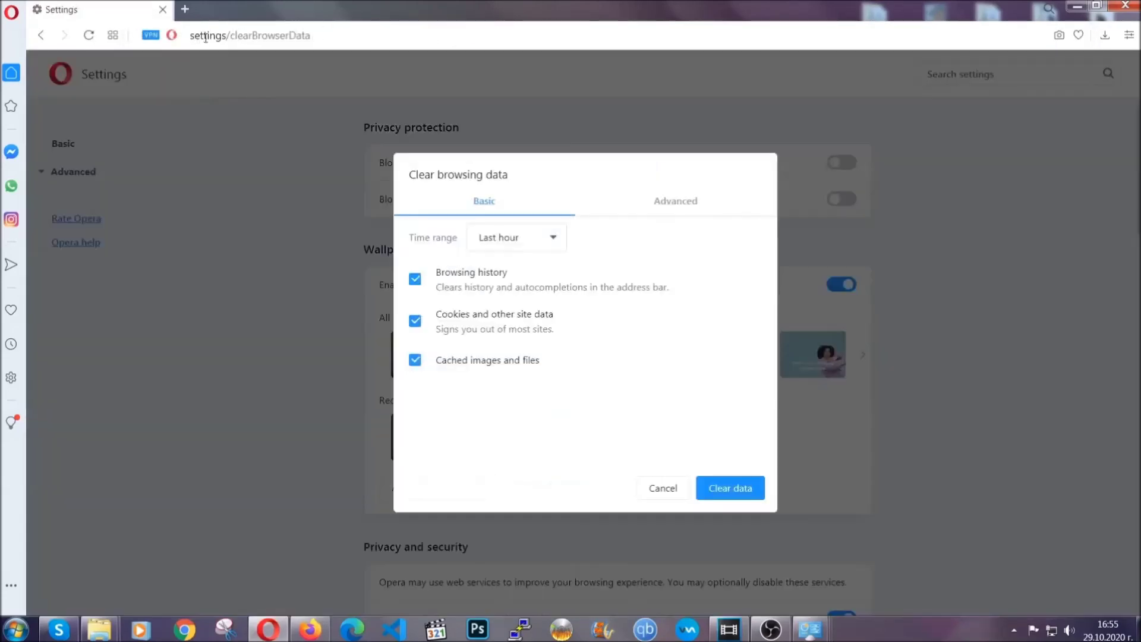
# - In Advanced, clear all-time browsing data including autofill form data, leaving passwords untouched
pyautogui.click(672, 206)
pyautogui.click(565, 236)
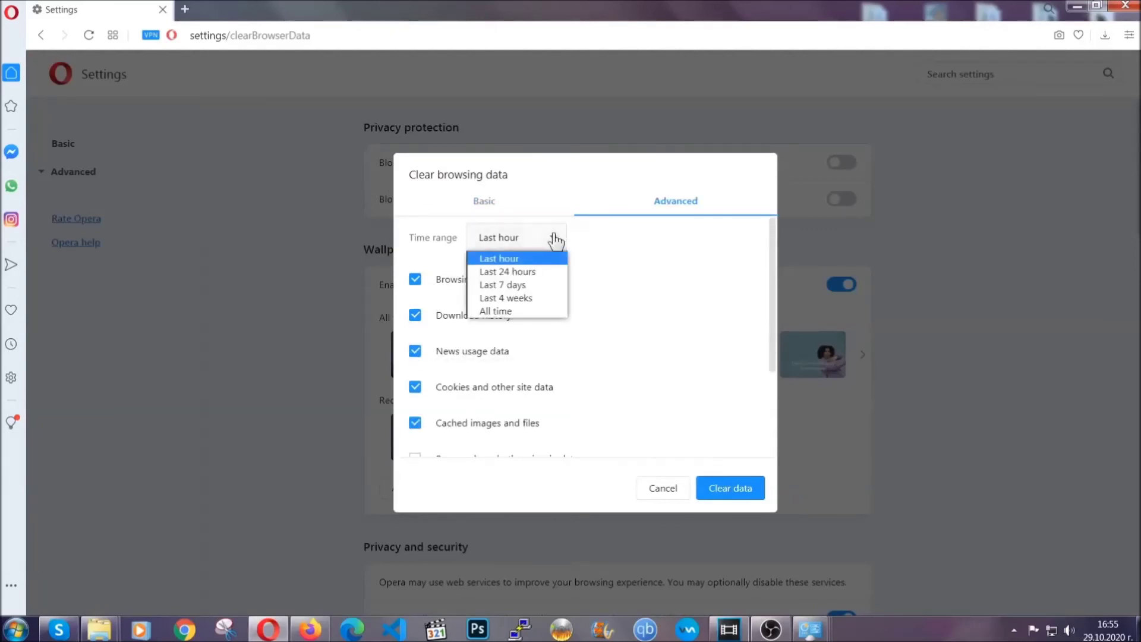
pyautogui.click(516, 311)
pyautogui.scroll(-2, 521, 318)
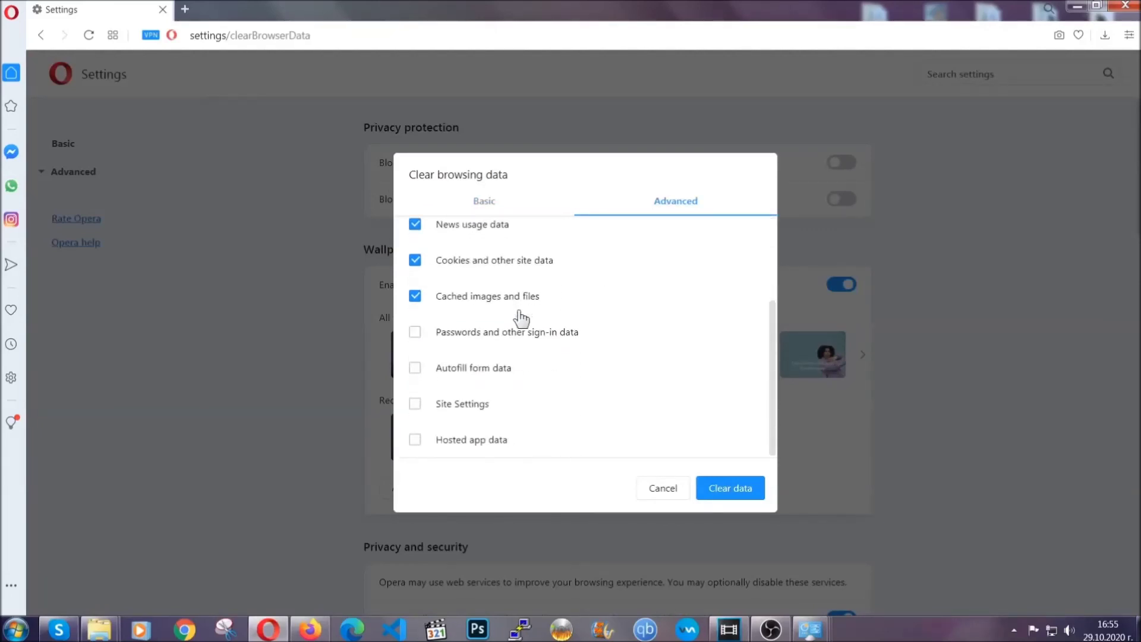
pyautogui.click(491, 372)
pyautogui.click(726, 491)
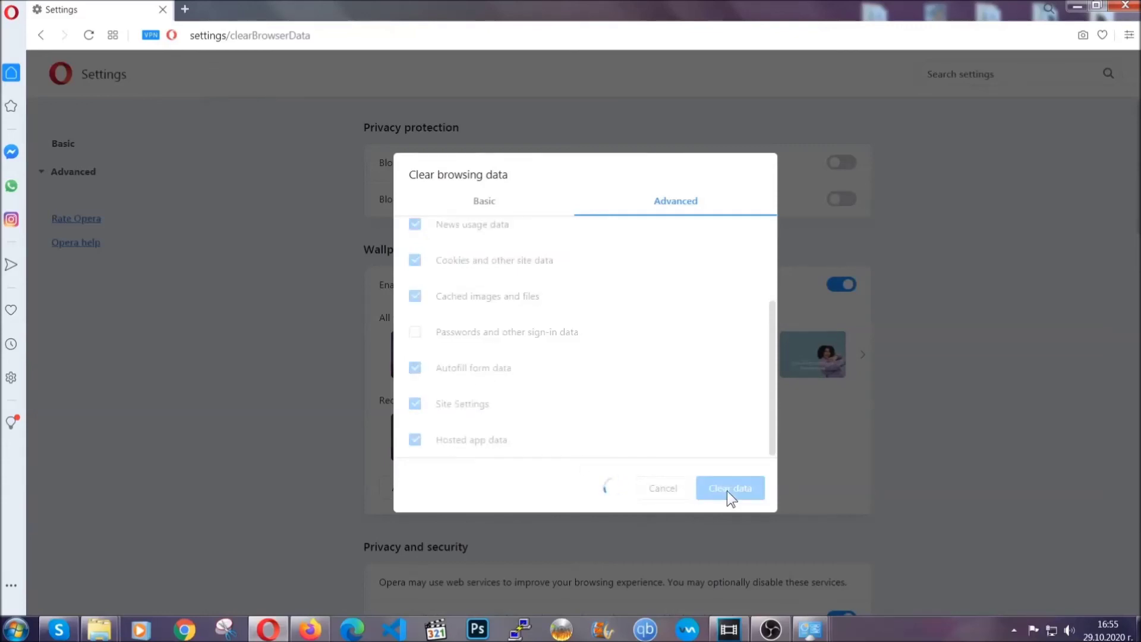